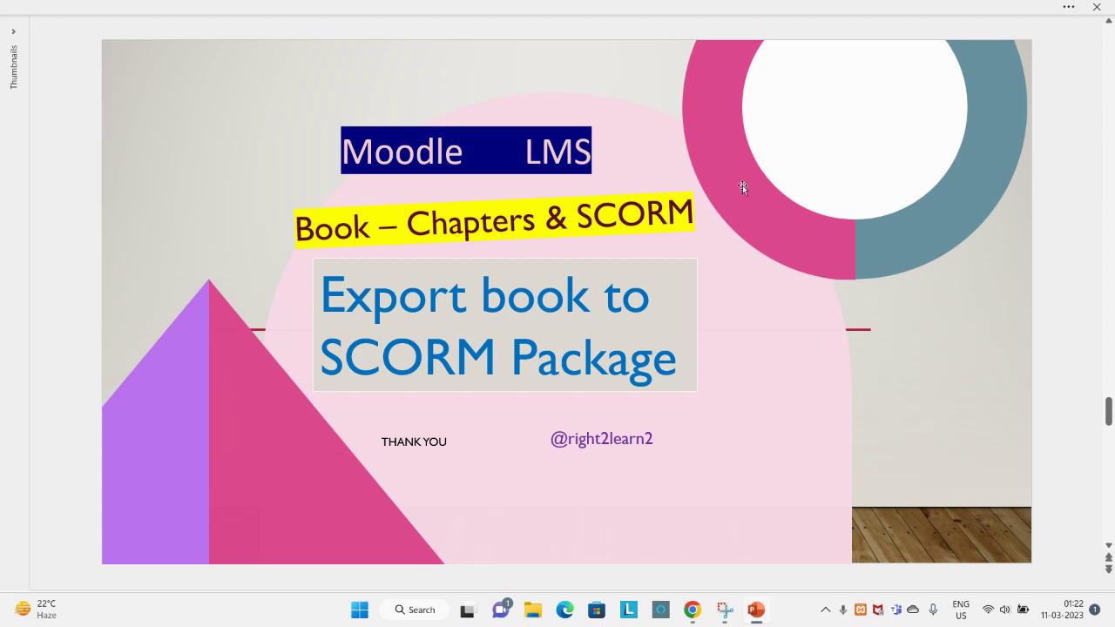
Select the words SCORM and Chapters in the subtitle text box, then deselect it
double_click(593, 223)
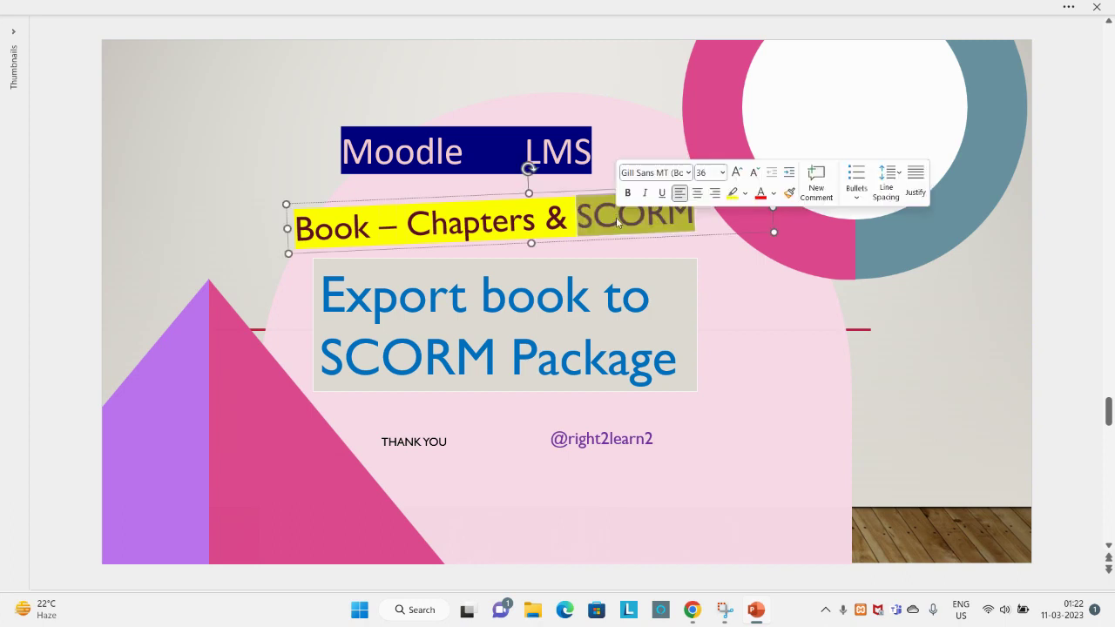
double_click(475, 235)
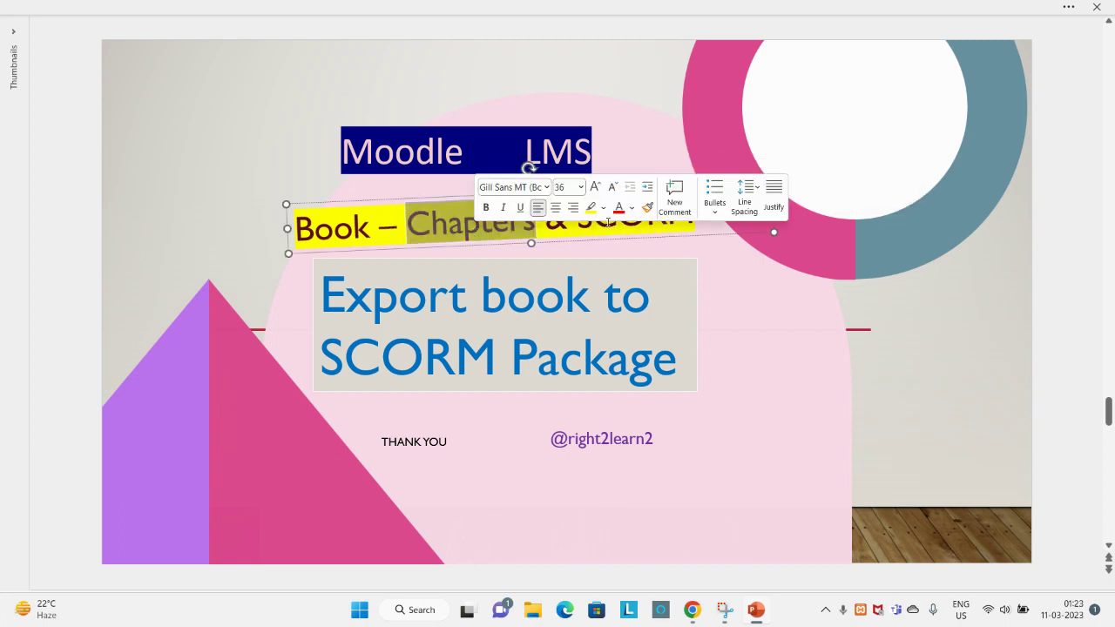
double_click(607, 221)
left_click(737, 309)
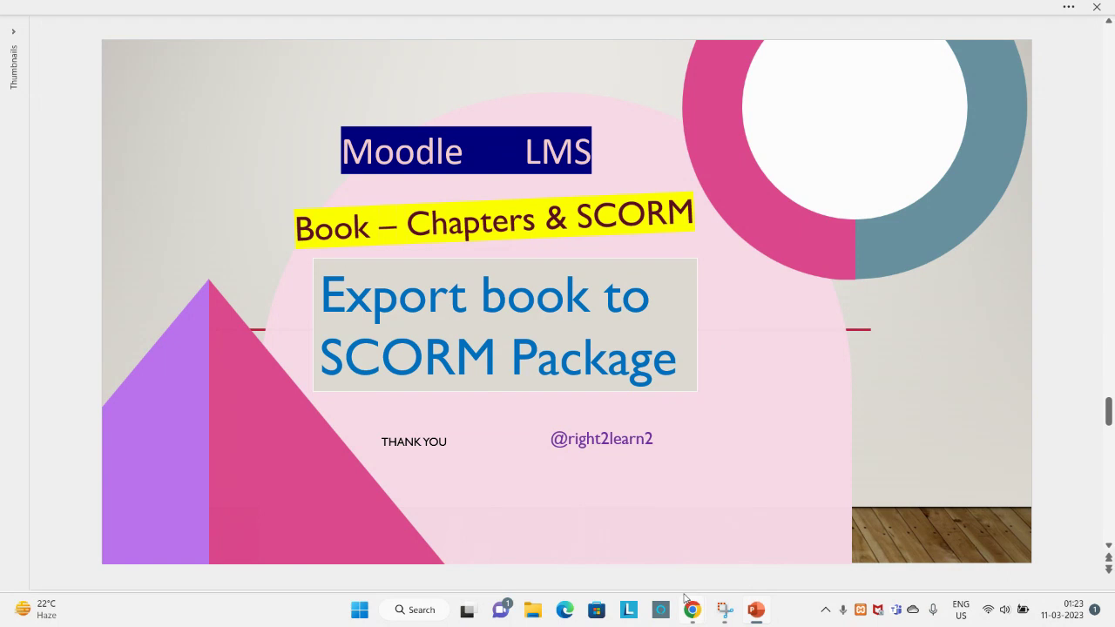
On the Moodle course page, collapse and re-expand Topic - 1 and open the Web Development book
mouse_move(689, 601)
left_click(628, 542)
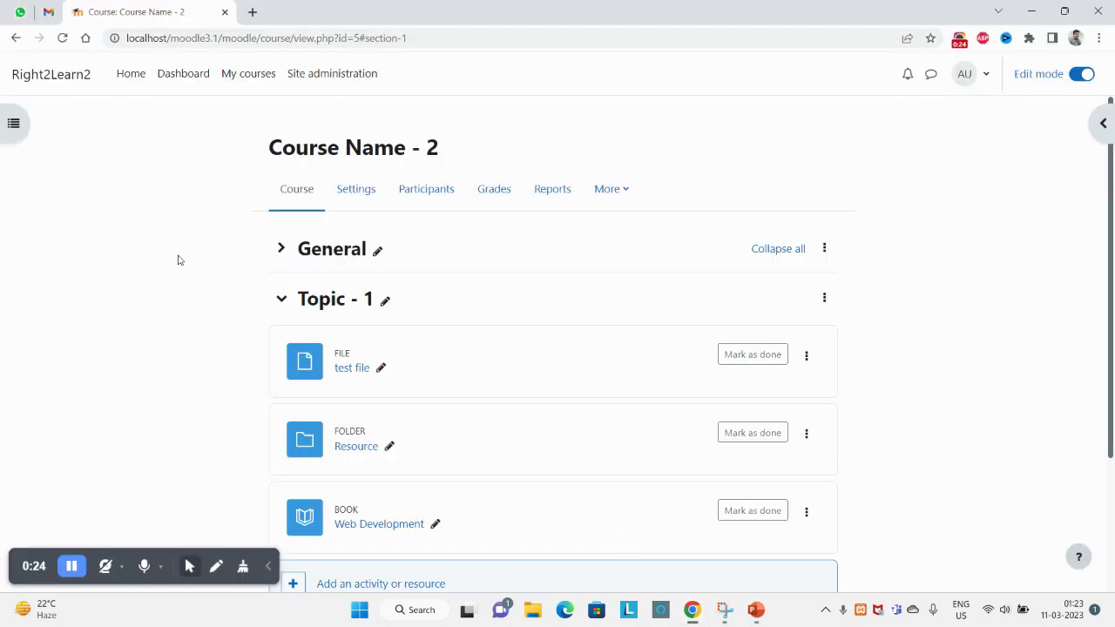
left_click(283, 300)
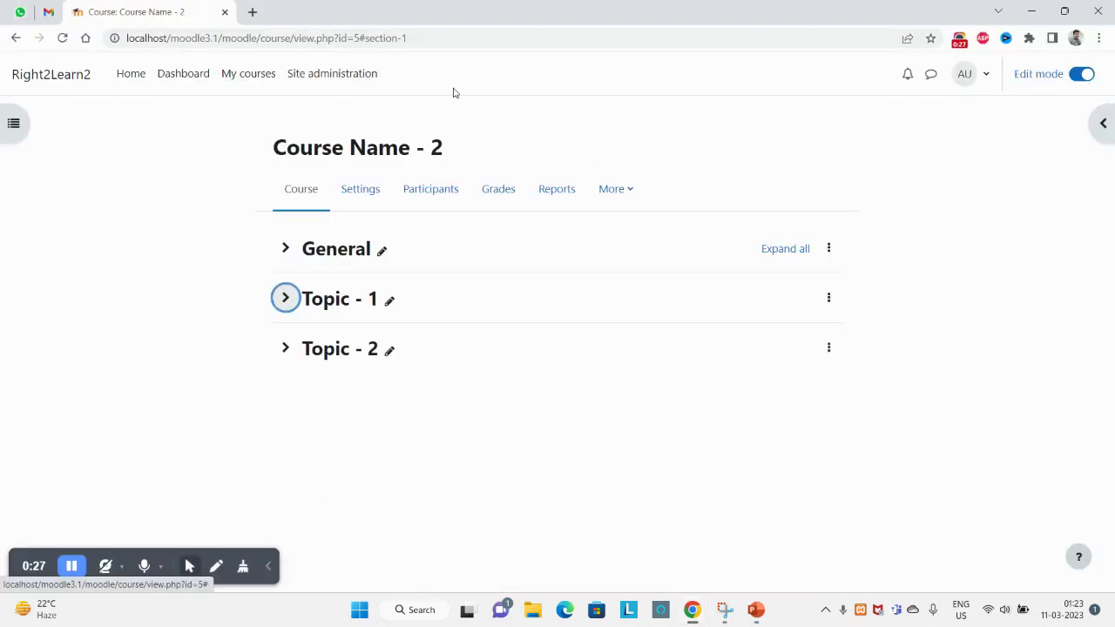
left_click(316, 301)
left_click(284, 302)
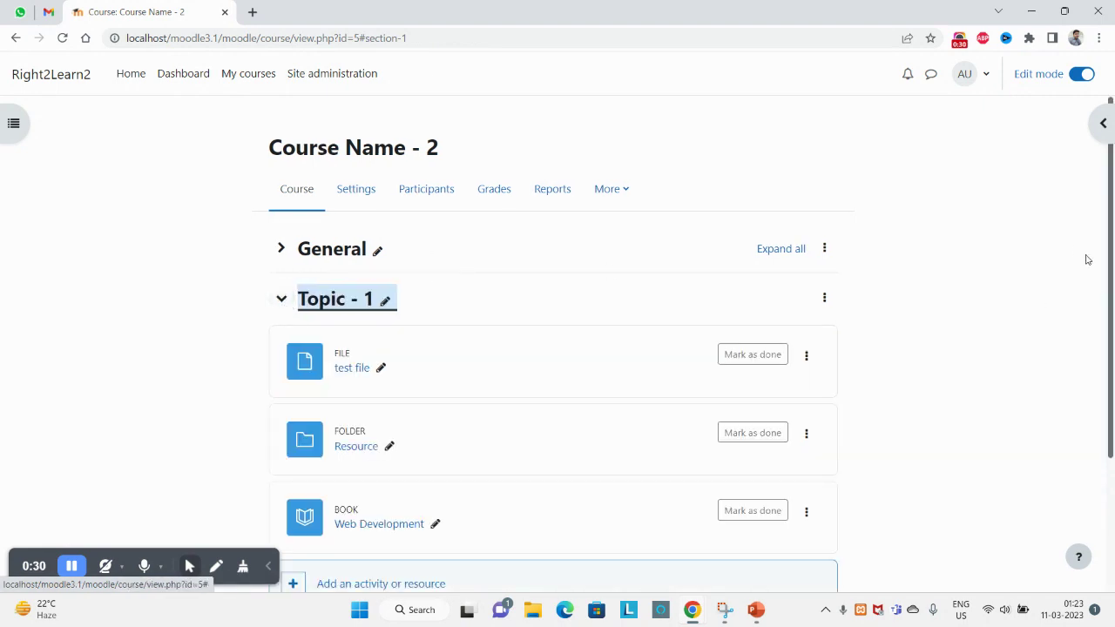
left_click(1073, 162)
scroll(318, 423, "down", 2)
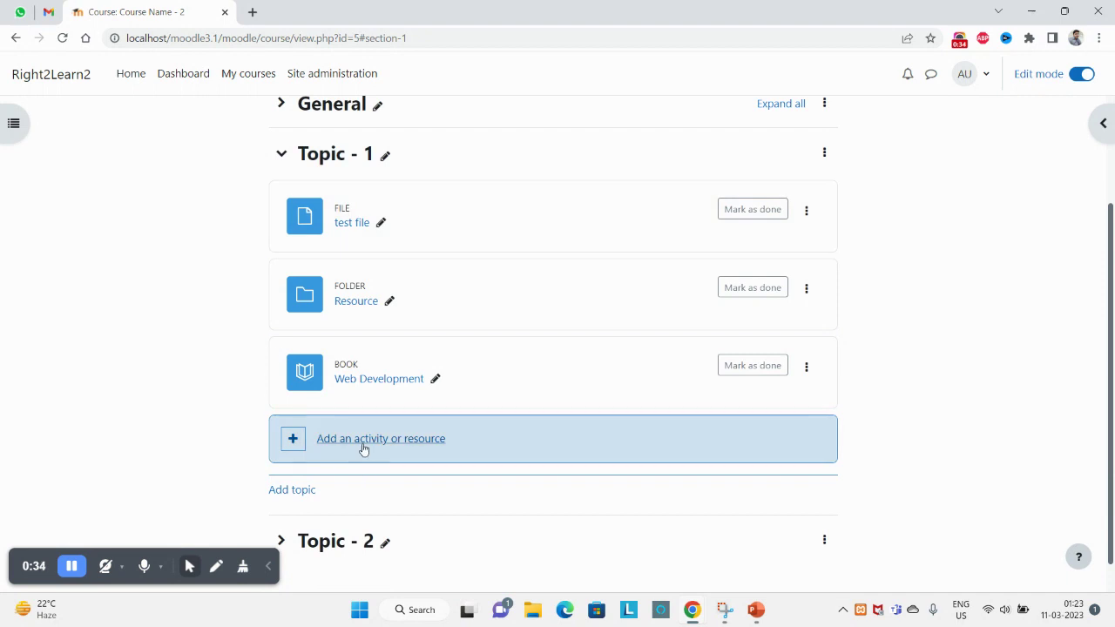
left_click(364, 382)
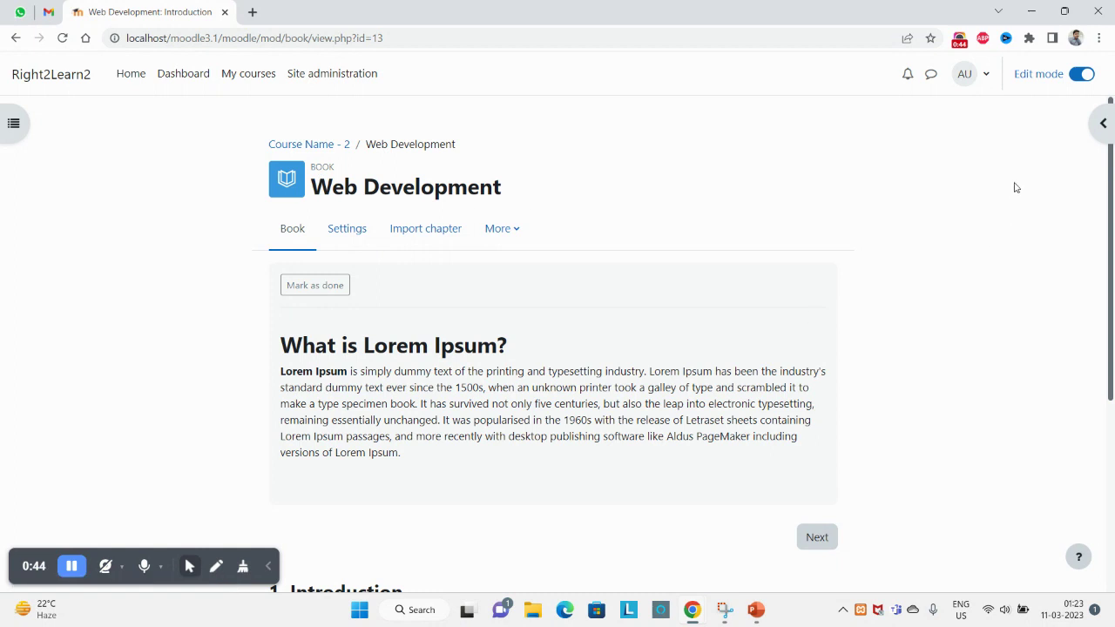
left_click(1102, 122)
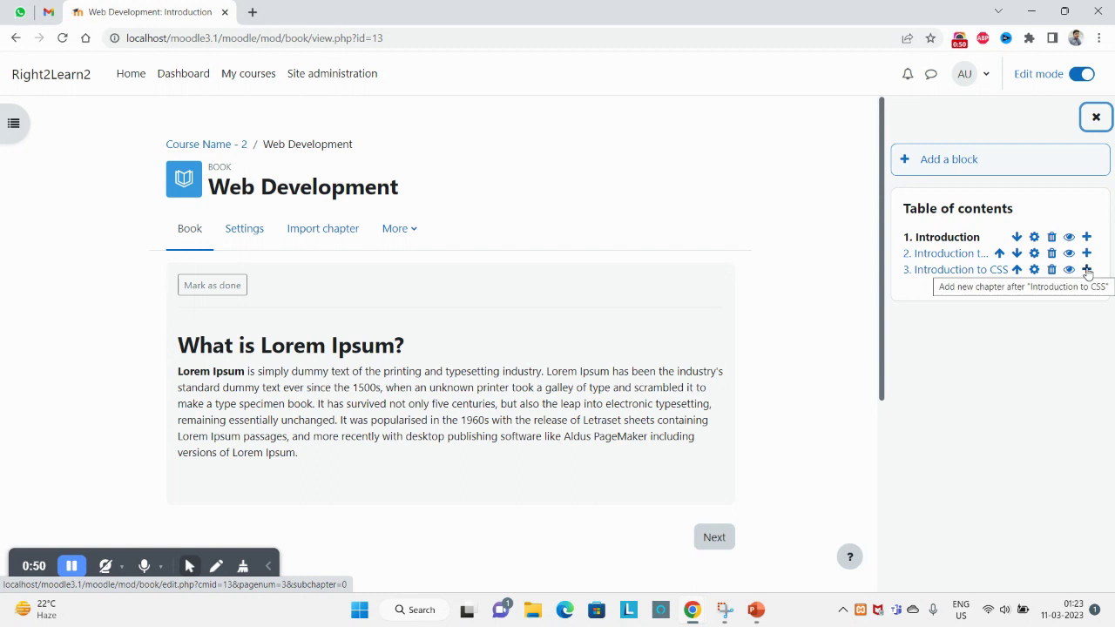
left_click(1096, 118)
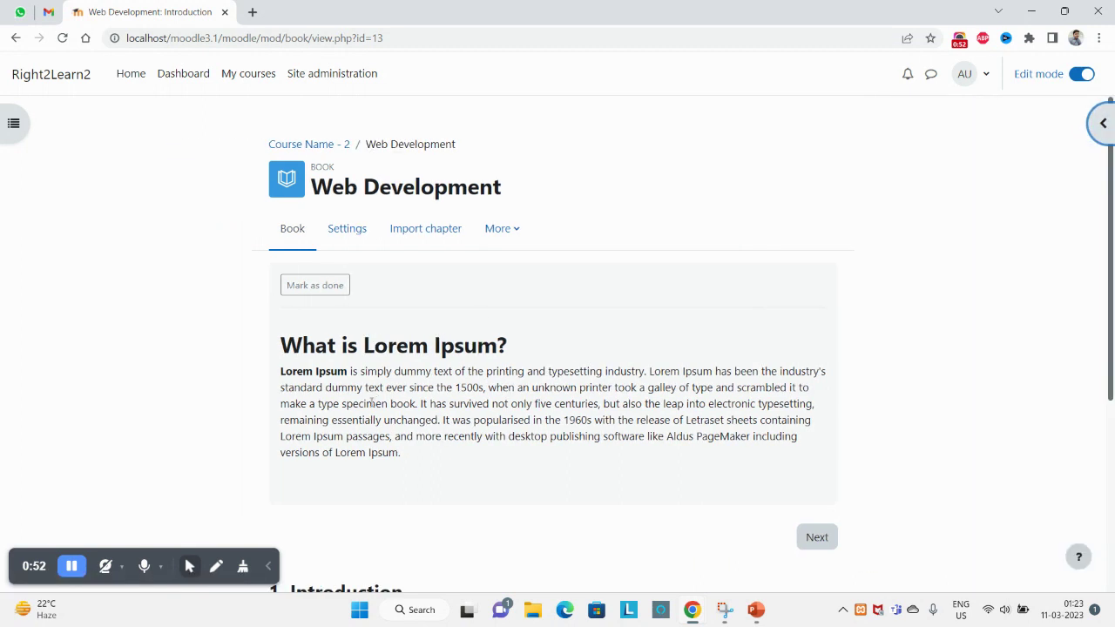
scroll(523, 408, "down", 3)
scroll(745, 372, "up", 3)
scroll(573, 321, "down", 3)
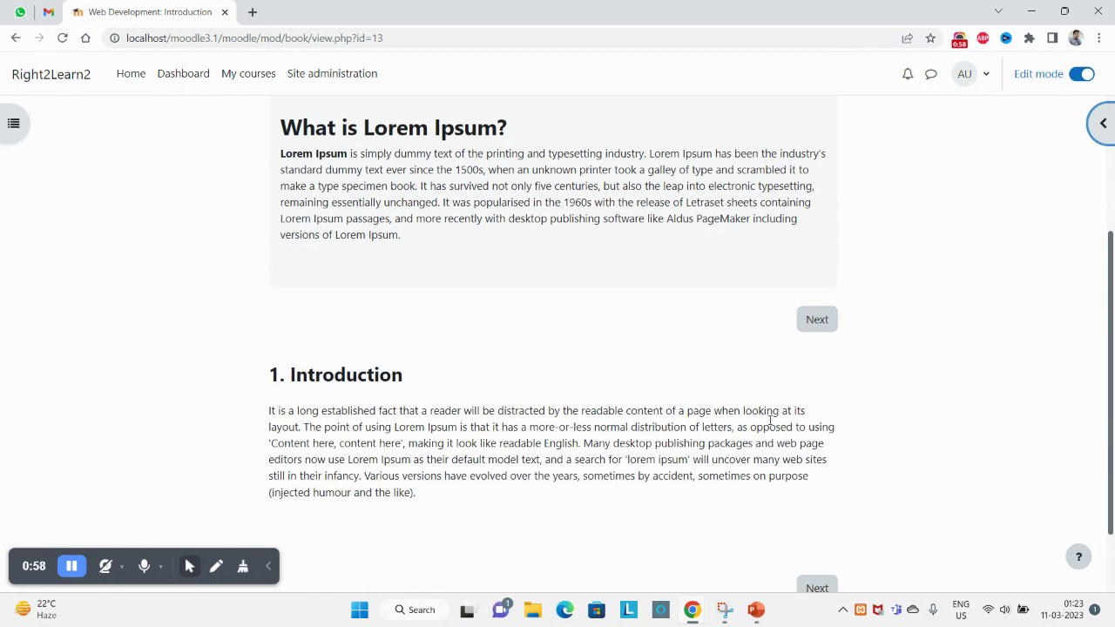
scroll(406, 281, "up", 3)
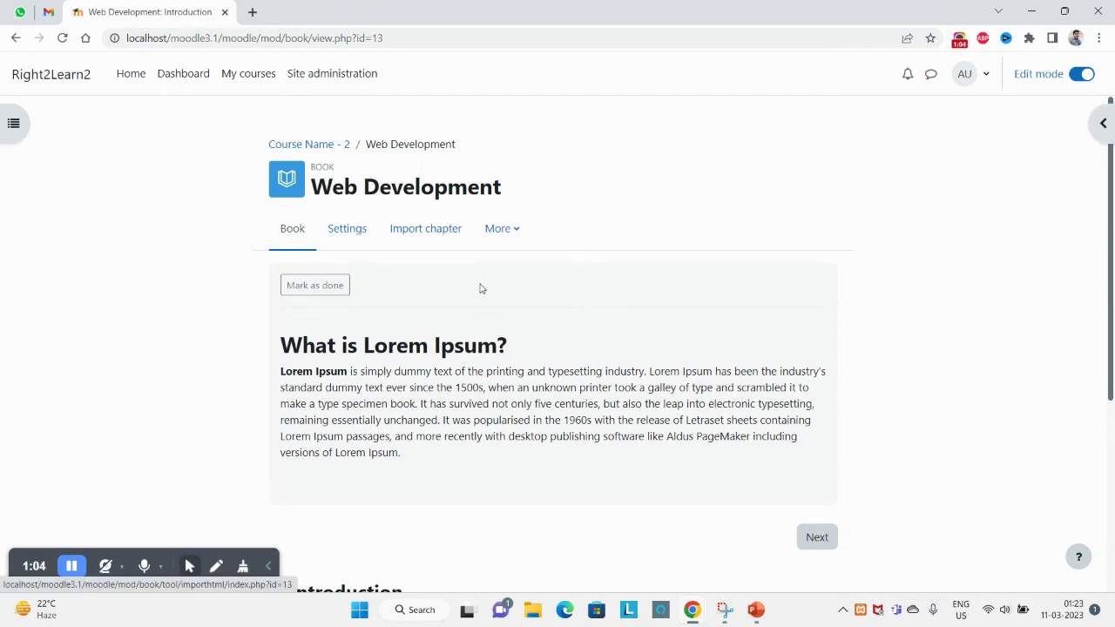
Download the Web Development book as an IMS CP zip from the More menu, then highlight its heading
left_click(515, 231)
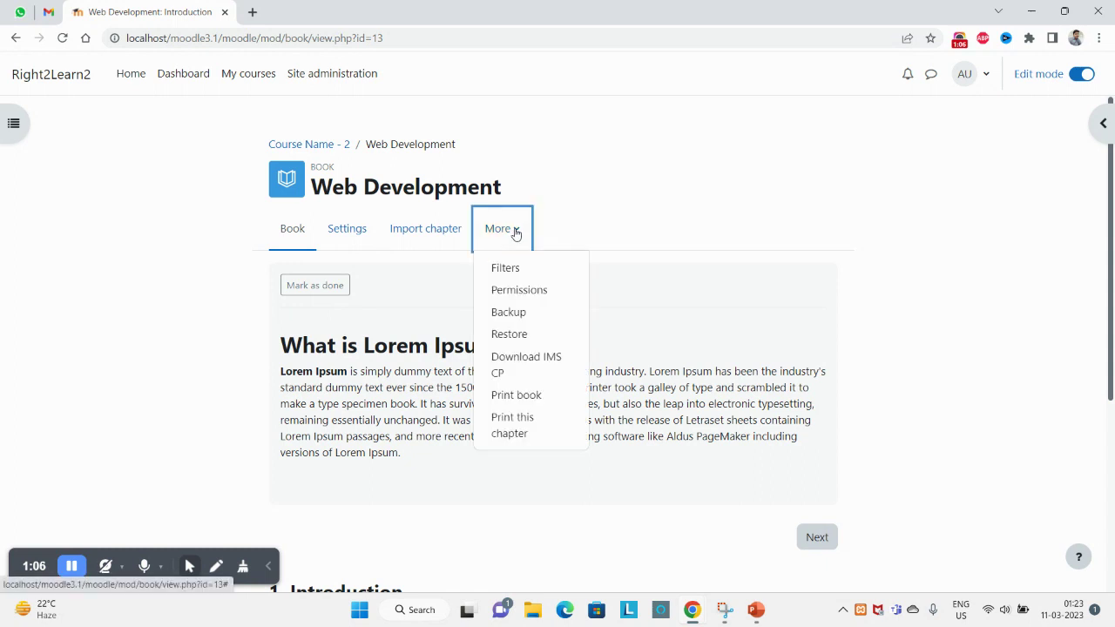
left_click(535, 367)
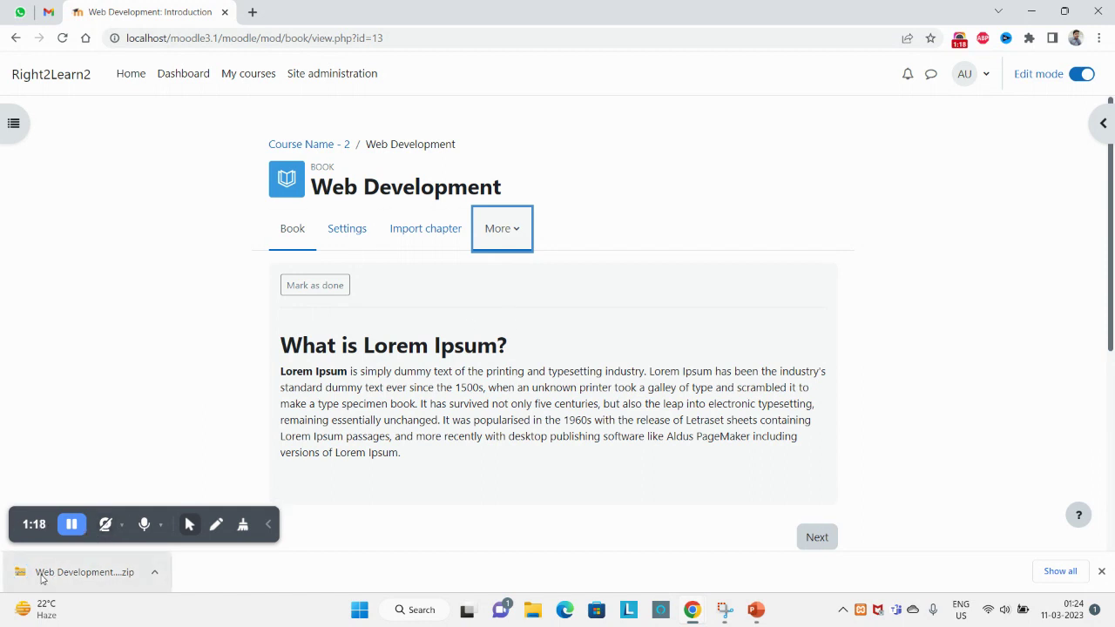
left_click(335, 196)
mouse_move(335, 195)
left_mouse_down()
mouse_move(469, 191)
mouse_move(335, 186)
left_mouse_up()
double_click(455, 185)
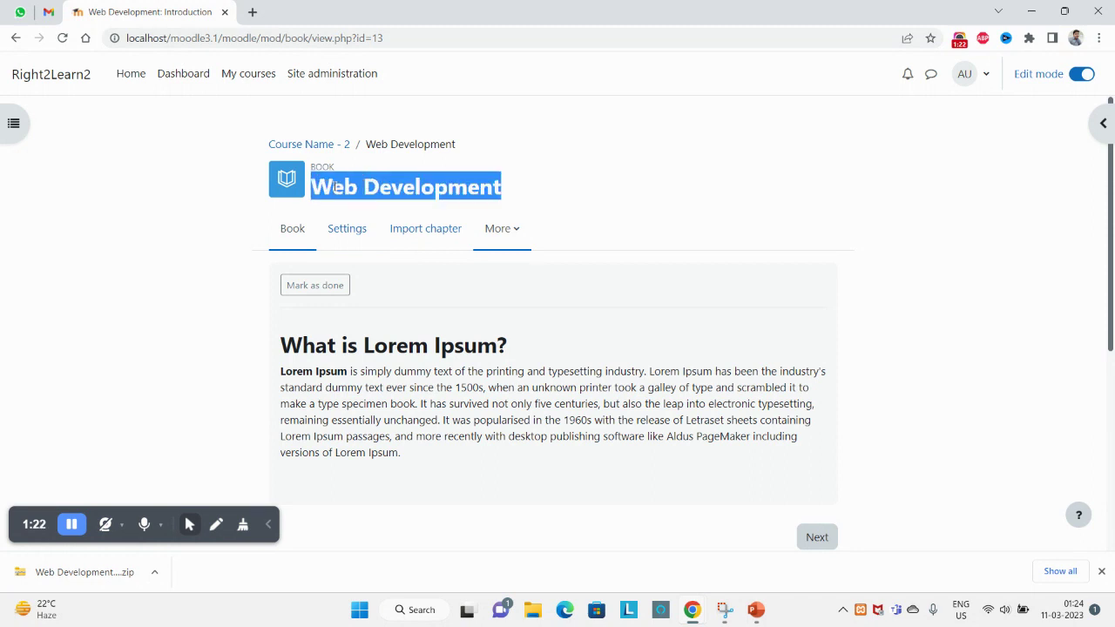
triple_click(334, 187)
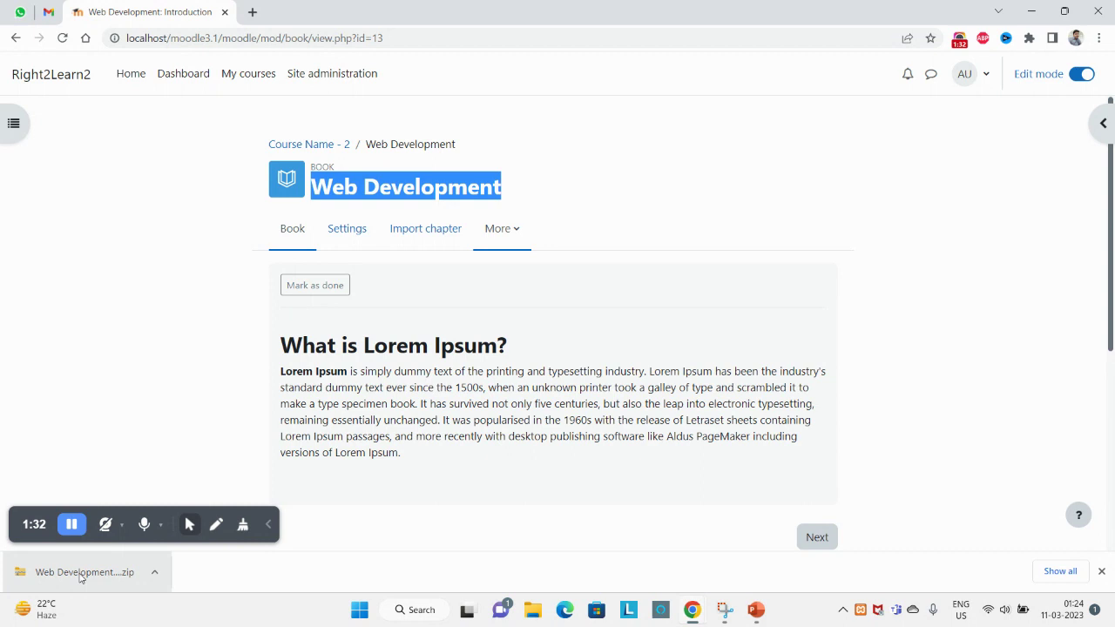
From the Course Name - 2 page, choose to add a SCORM package activity to Topic - 1
left_click(314, 145)
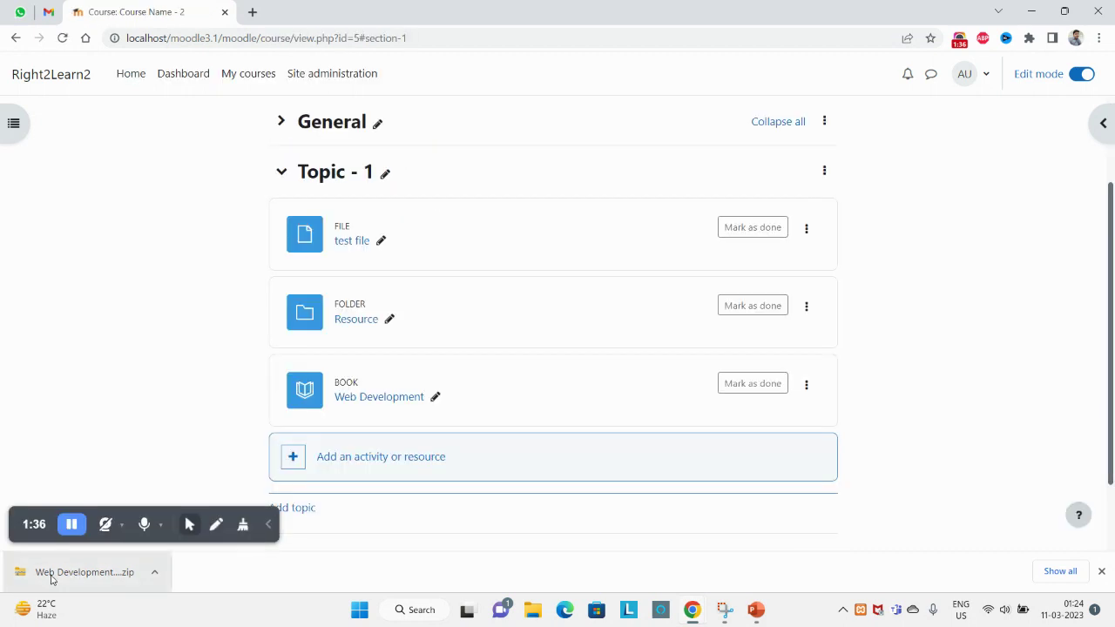
scroll(438, 323, "down", 1)
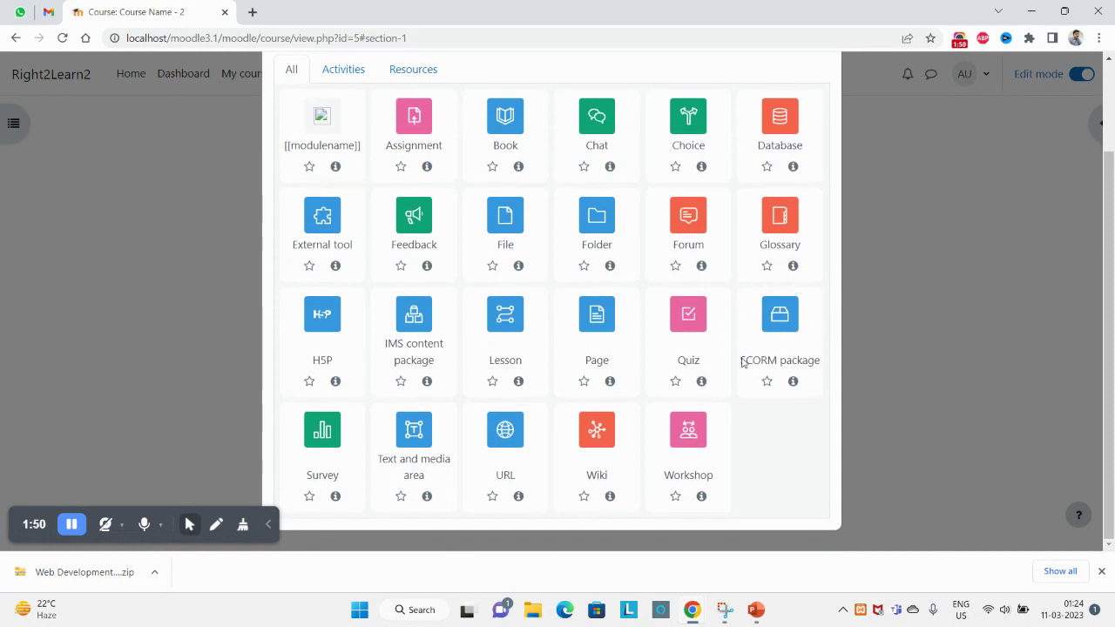
left_click(785, 341)
scroll(531, 381, "down", 2)
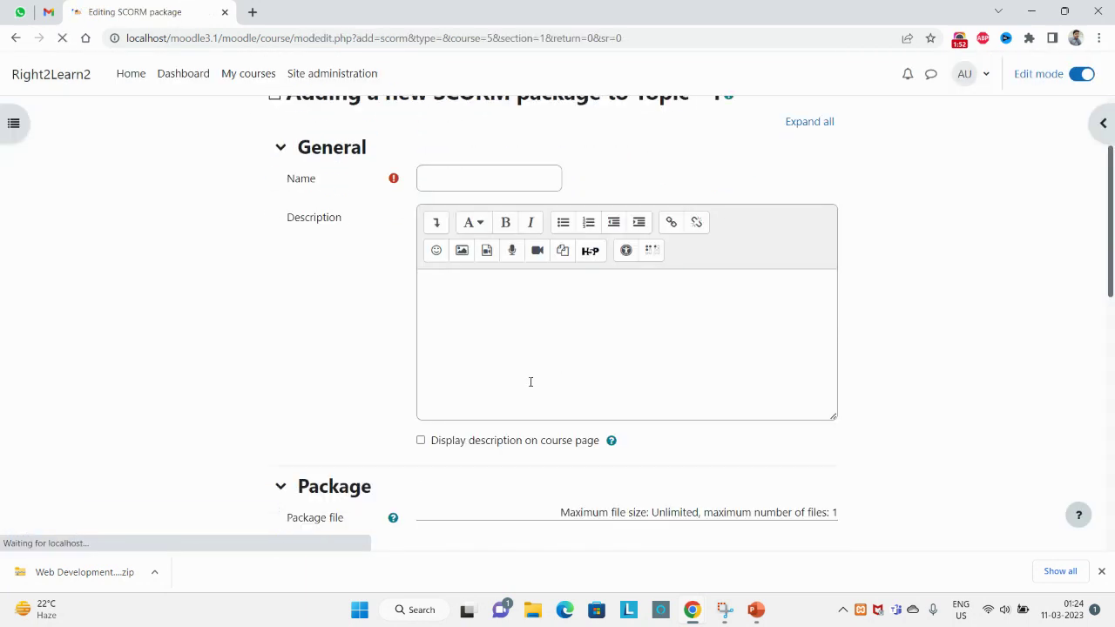
Name the activity 'Book SCORM' and paste that name, plus the word Description, into its description
left_click(475, 177)
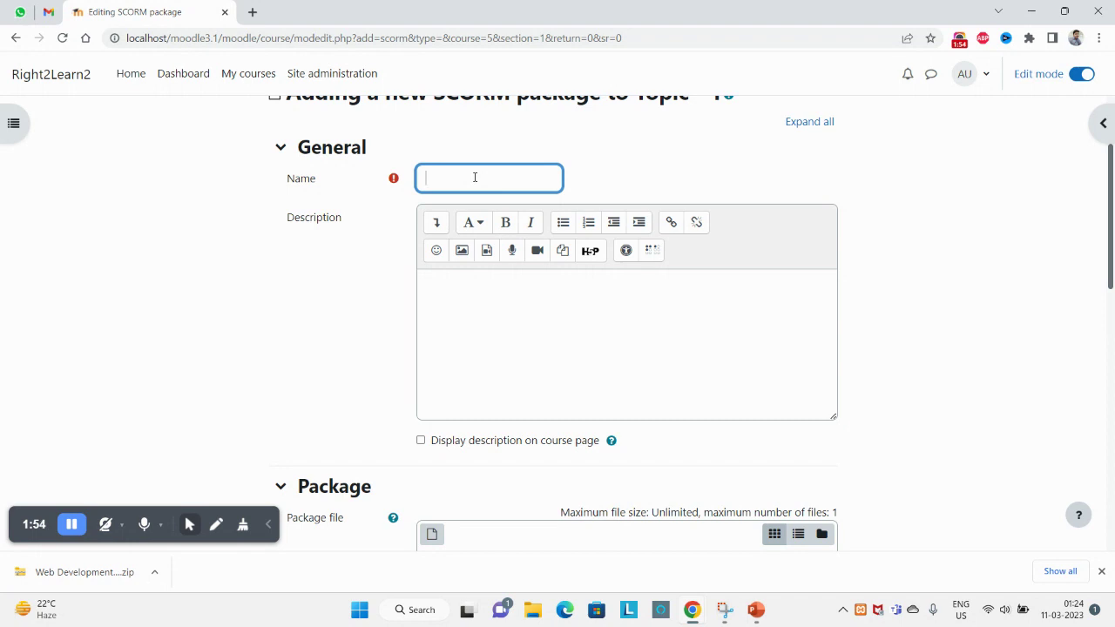
key("Num_Lock")
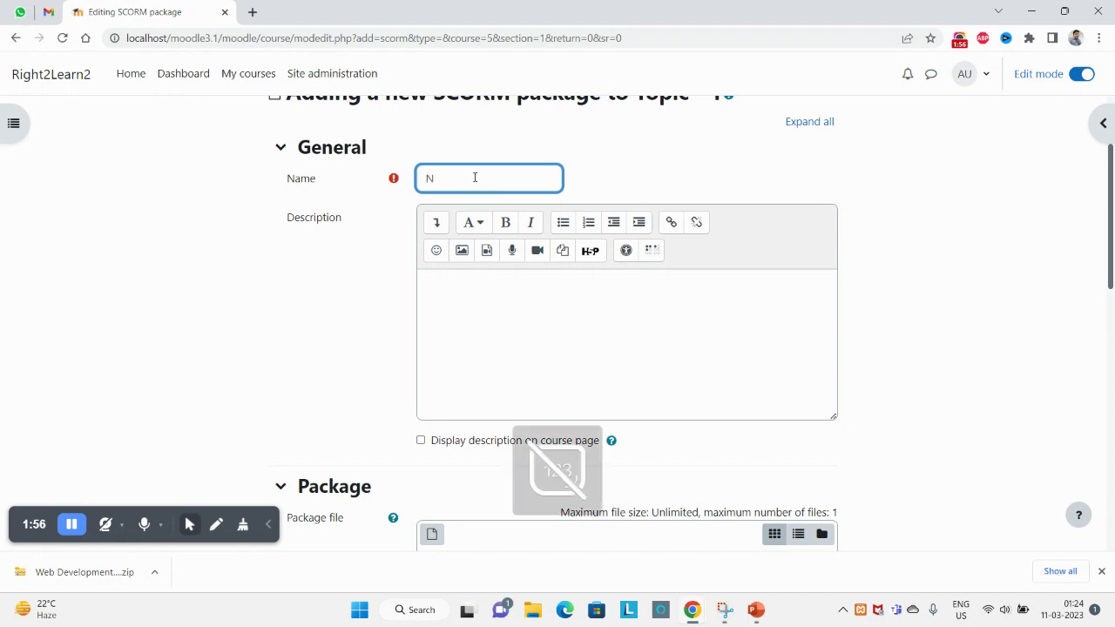
type("Book SCORM")
key("ctrl+a")
key("ctrl+c")
left_click(517, 326)
key("ctrl+v")
double_click(331, 223)
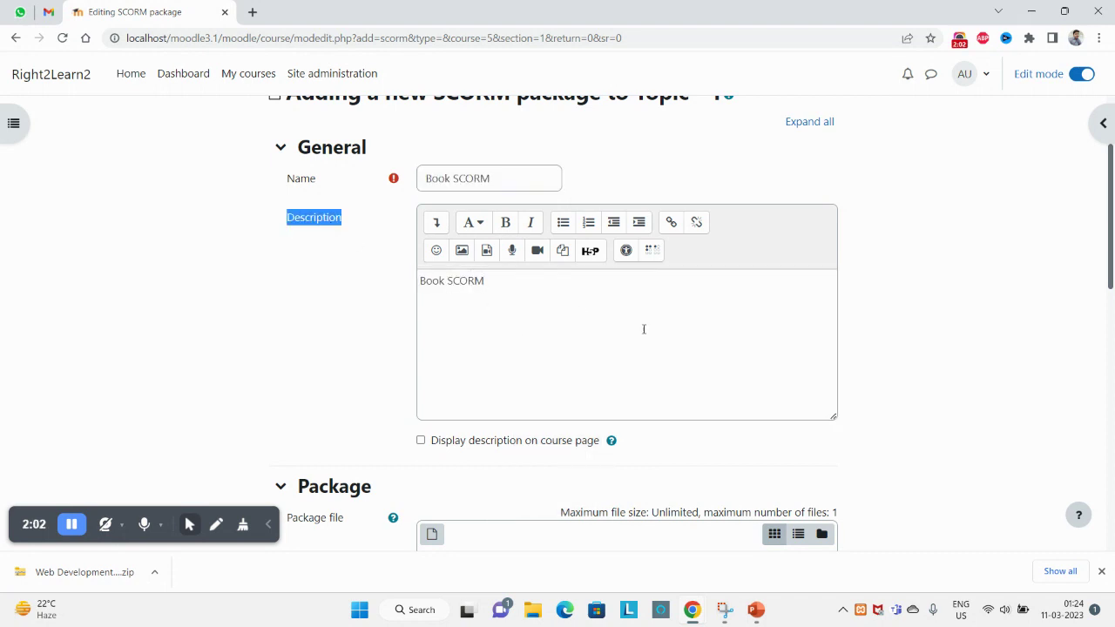
key("ctrl+c")
left_click(570, 284)
key("ctrl+v")
Drag the downloaded Web Development zip into the Package file drop zone
scroll(493, 348, "down", 3)
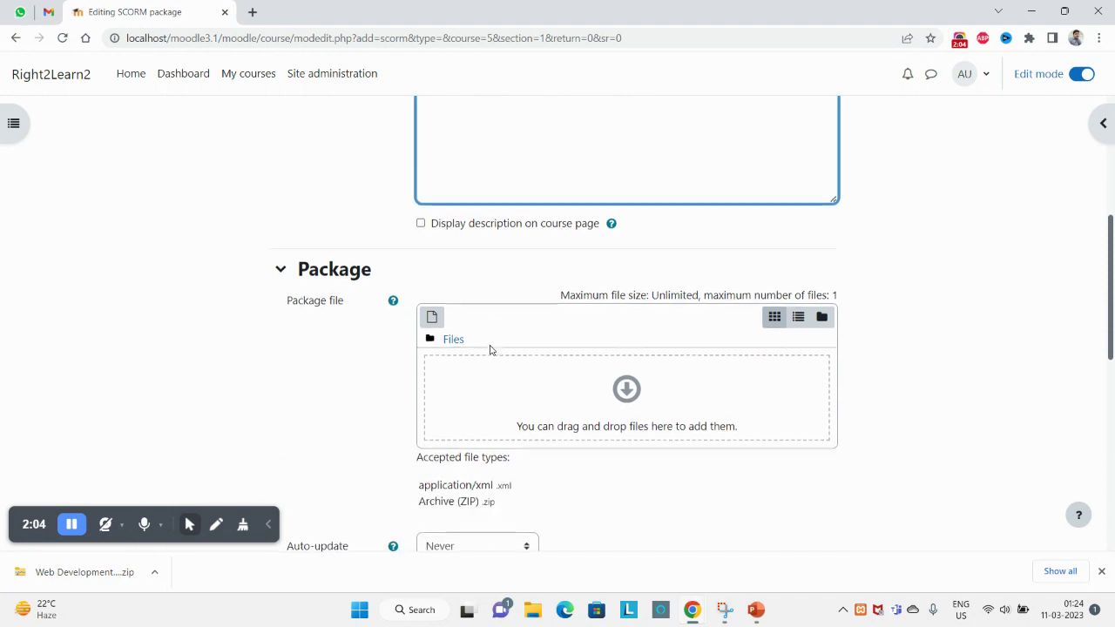
left_click_drag(100, 575, 571, 416)
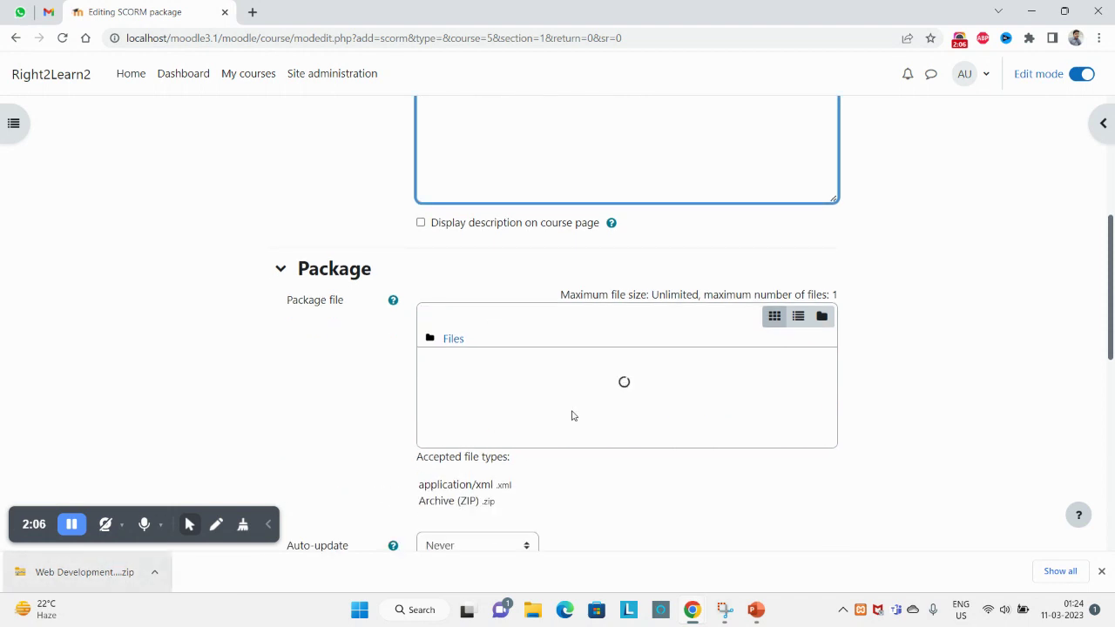
scroll(523, 412, "down", 7)
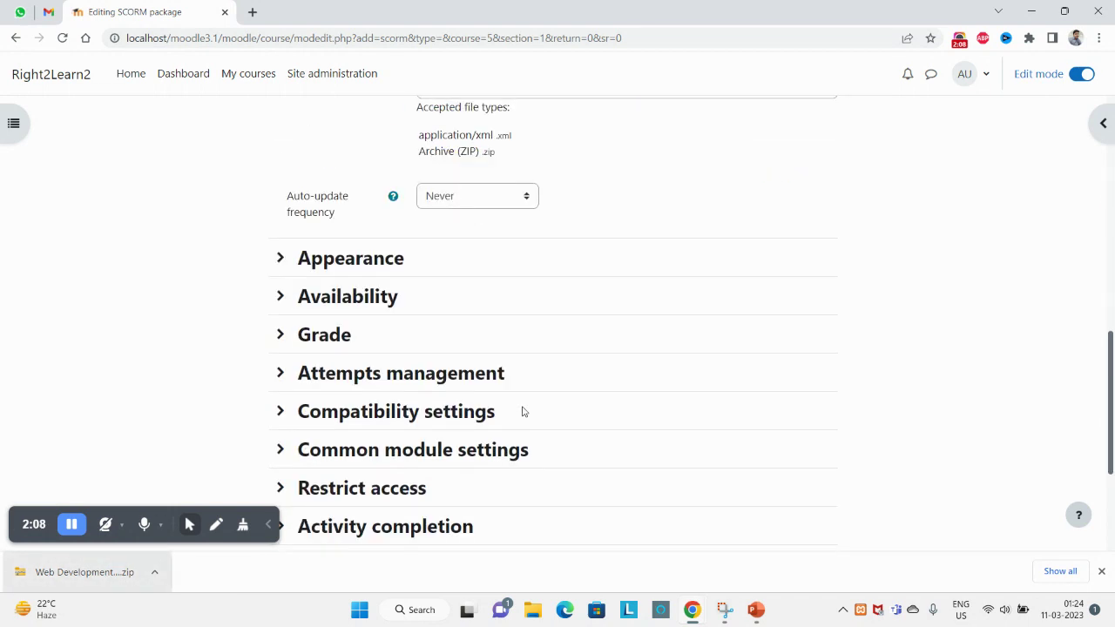
scroll(438, 338, "up", 3)
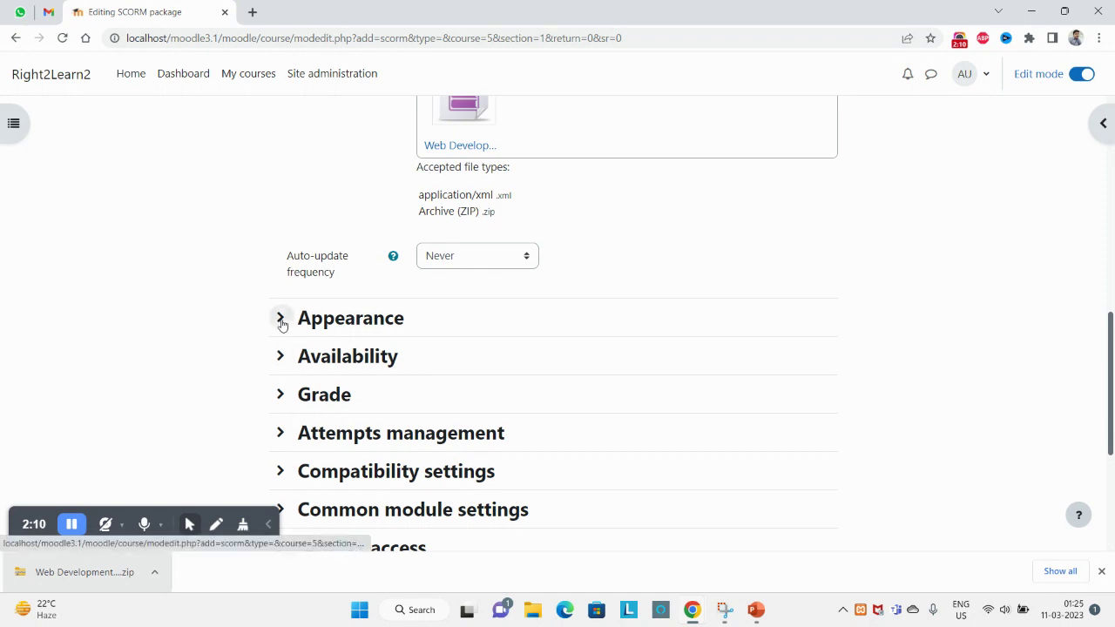
left_click(280, 319)
left_click(281, 320)
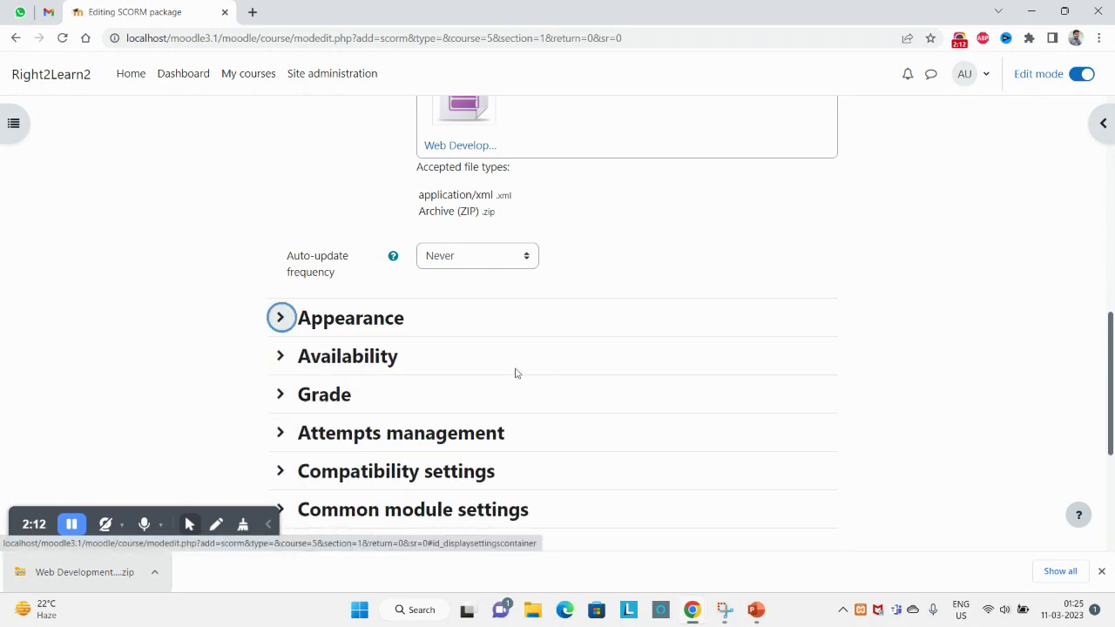
Save the Book SCORM activity, return to the course and open it from Topic - 1
left_click(1101, 570)
scroll(466, 424, "down", 3)
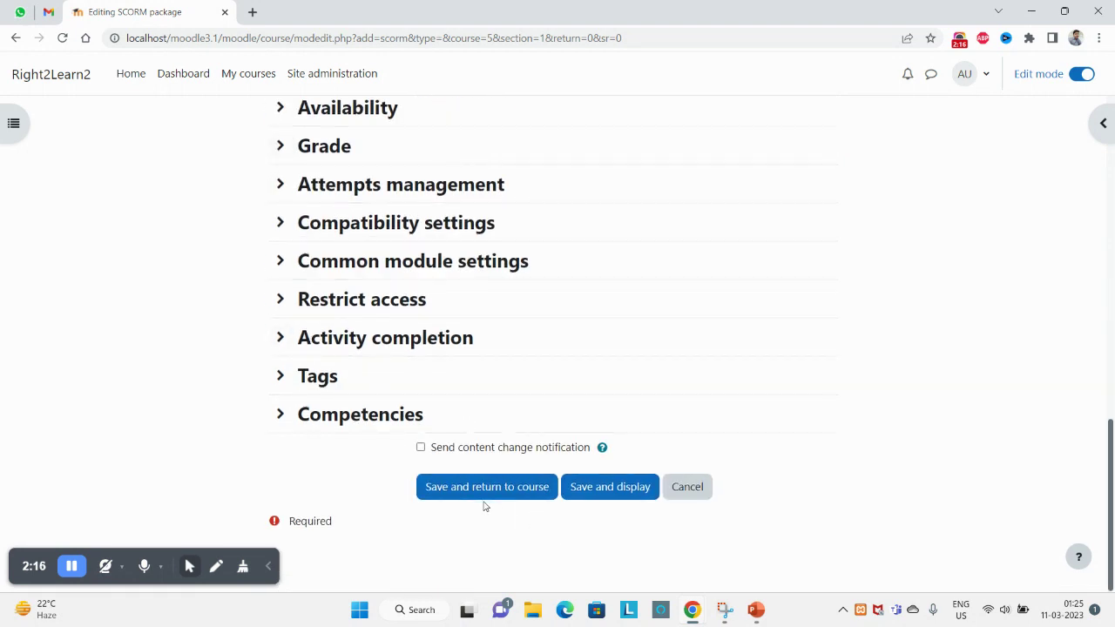
left_click(470, 488)
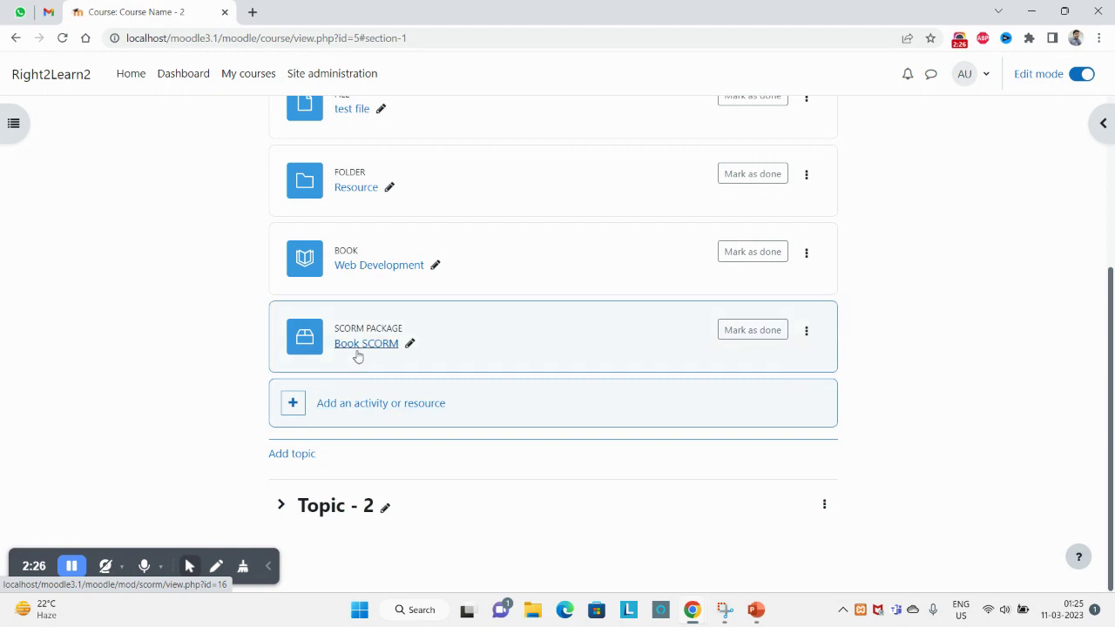
left_click(357, 350)
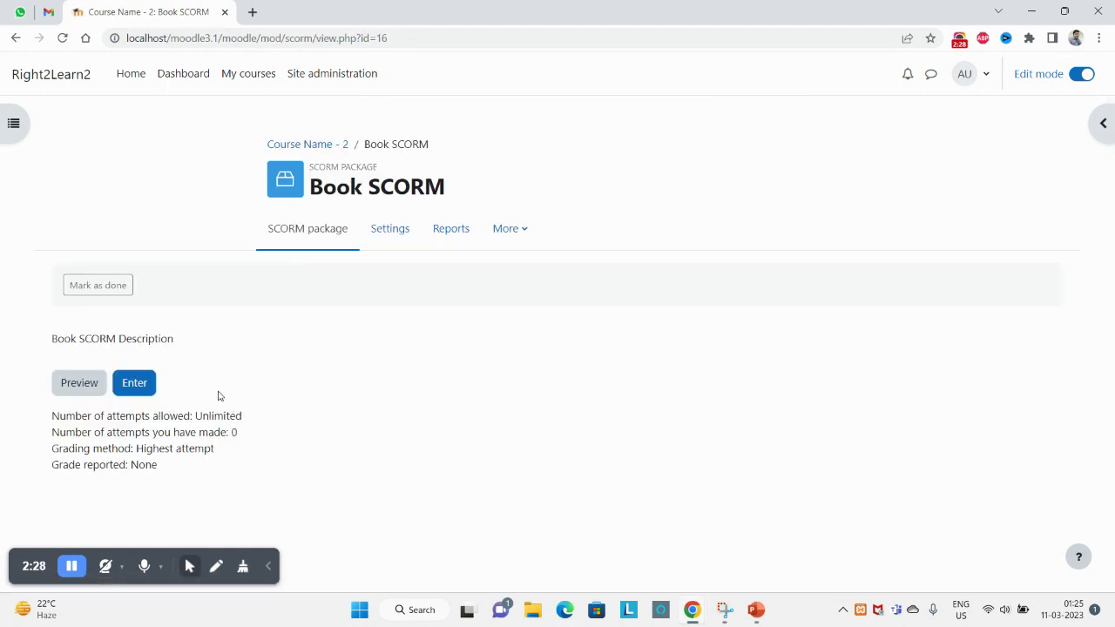
Review Book SCORM's description, unlimited attempts, 0 attempts made and grading details, then launch it
triple_click(64, 338)
left_click_drag(68, 417, 188, 416)
double_click(217, 416)
double_click(94, 432)
left_click_drag(94, 433, 202, 432)
left_click_drag(70, 449, 209, 447)
double_click(66, 448)
left_click_drag(263, 484, 42, 428)
left_click(451, 422)
left_click(130, 385)
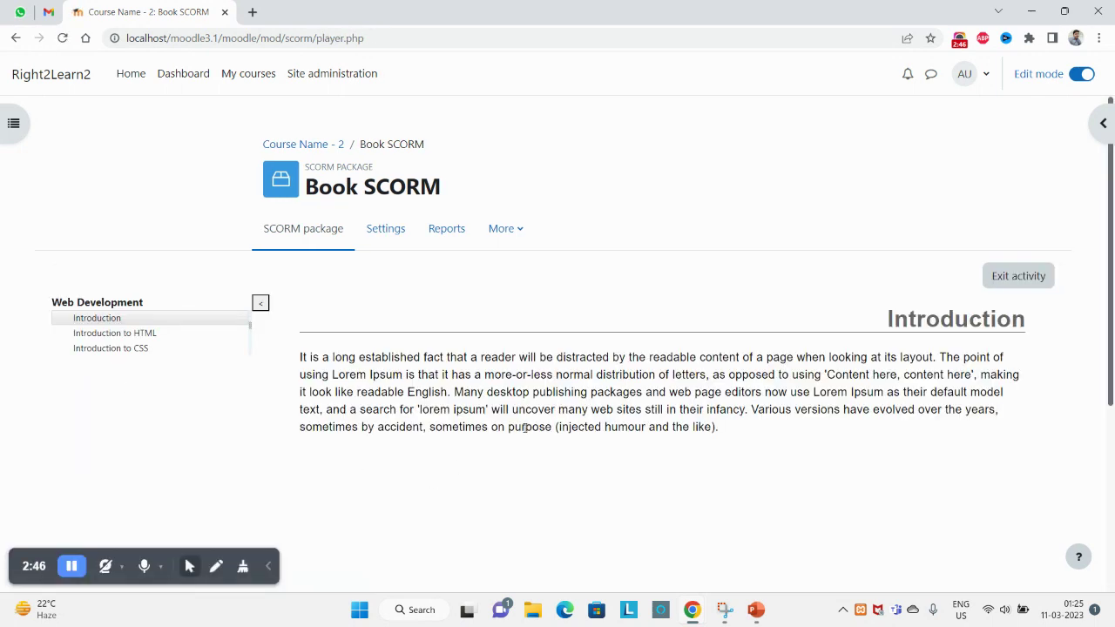
Page through the chapters with the next and previous buttons, ending on Introduction to CSS
scroll(709, 383, "down", 3)
scroll(697, 430, "up", 2)
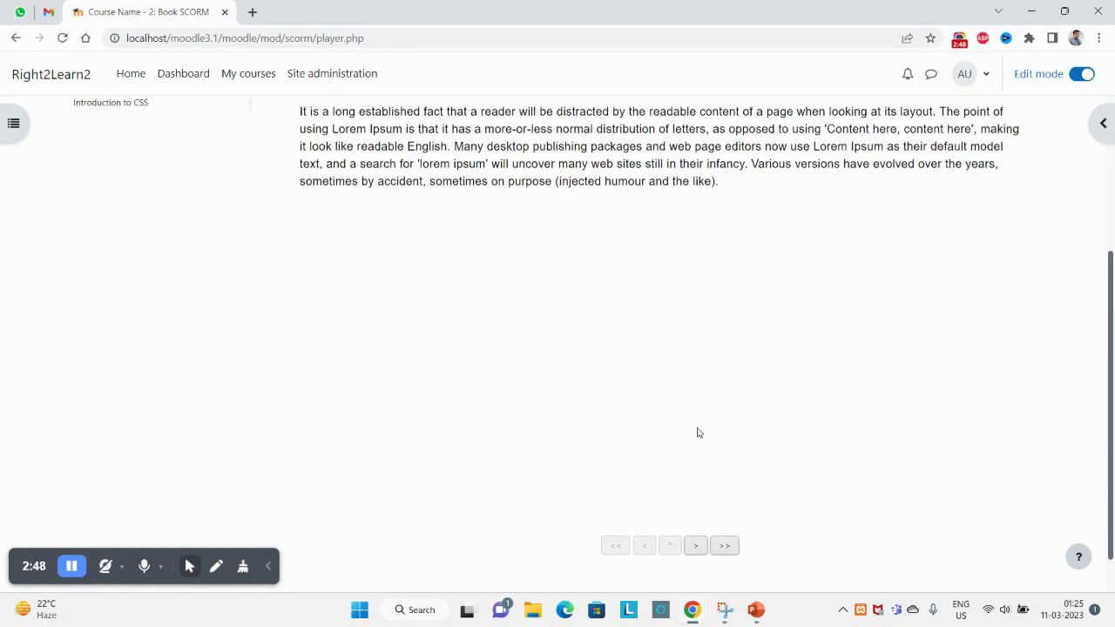
scroll(522, 279, "up", 1)
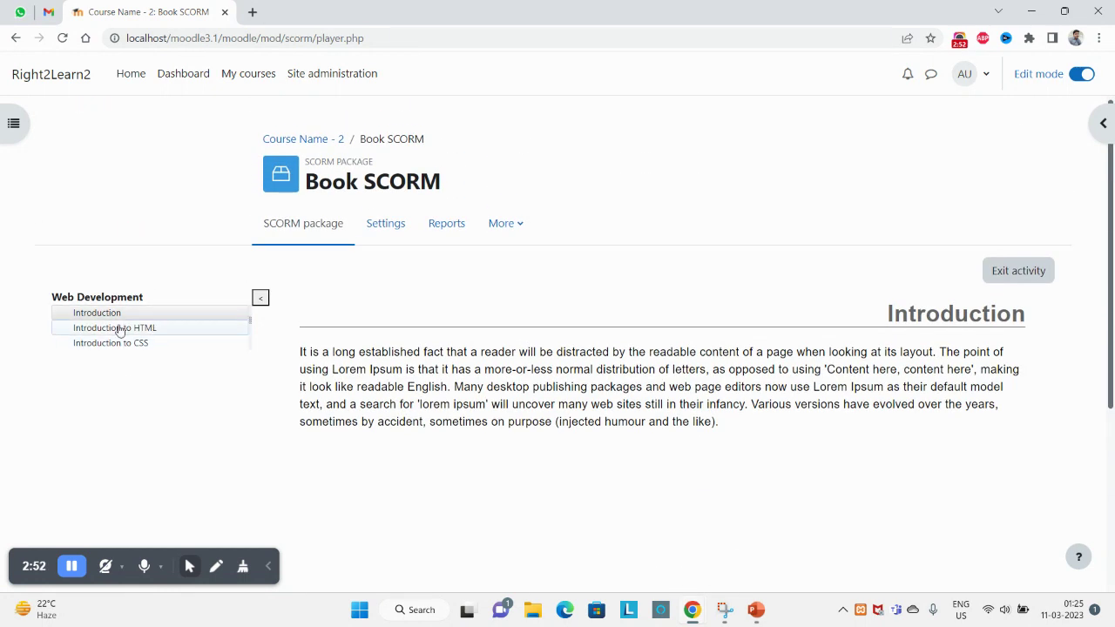
scroll(1007, 349, "down", 2)
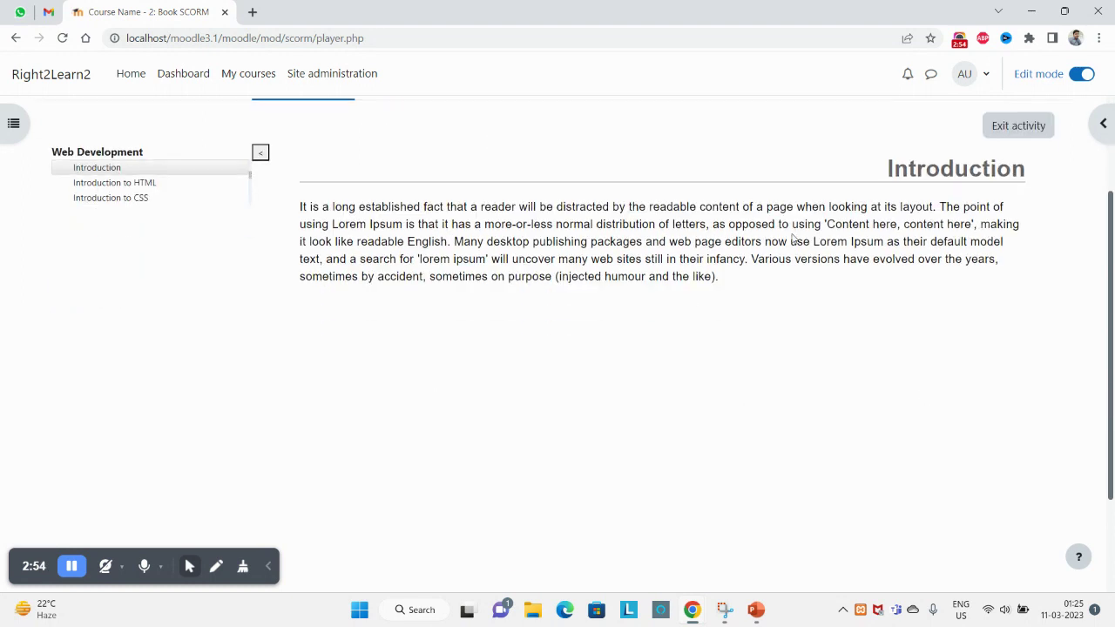
scroll(610, 466, "down", 2)
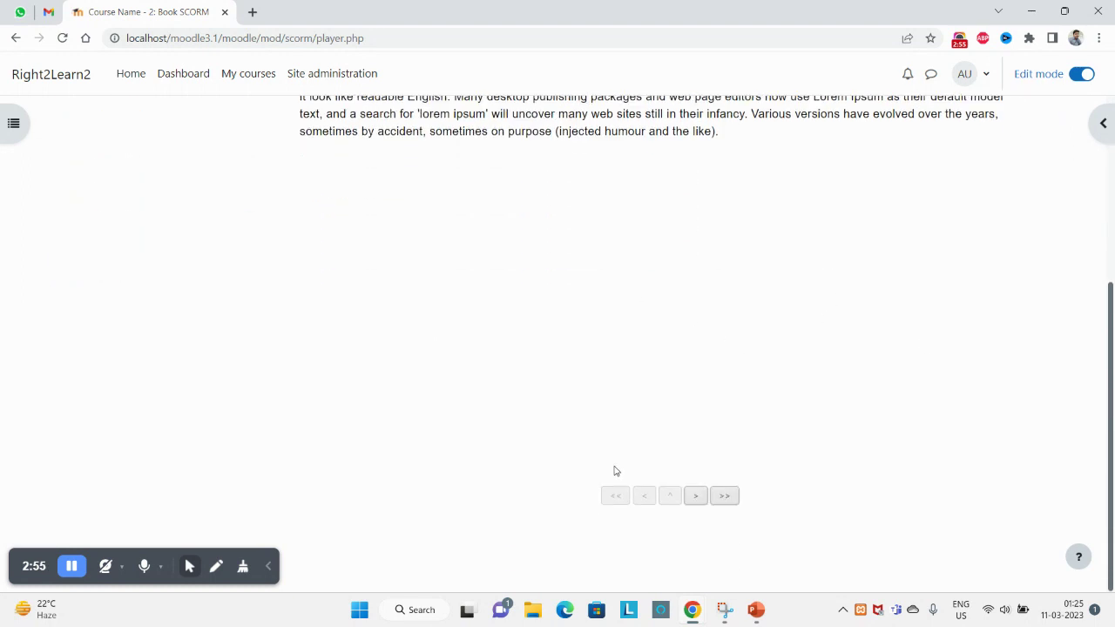
left_click(695, 497)
scroll(784, 305, "up", 1)
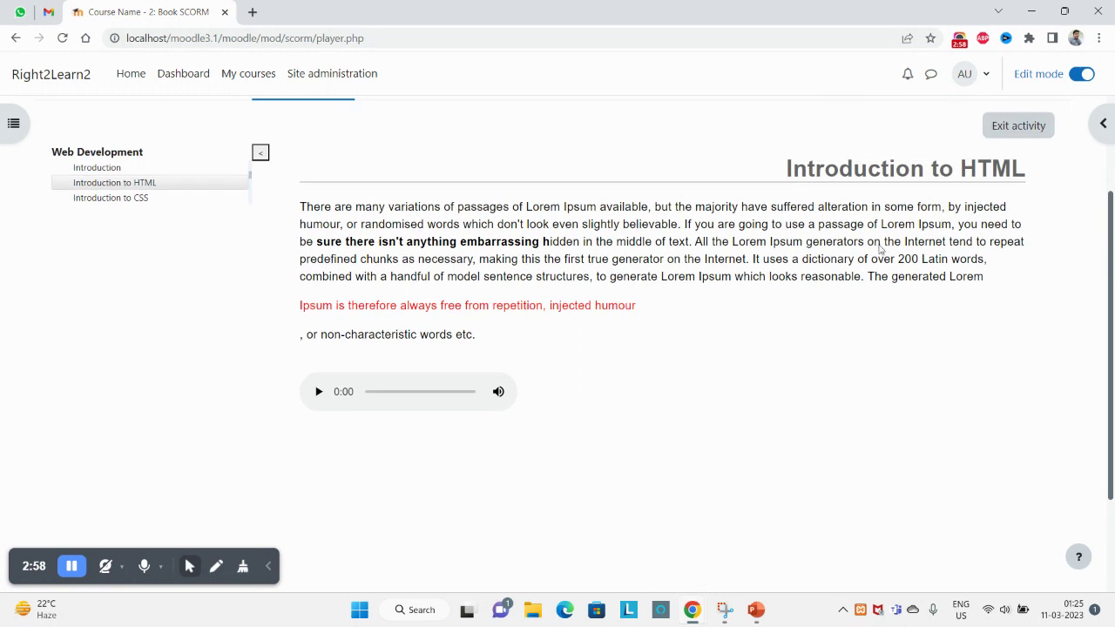
scroll(610, 392, "down", 2)
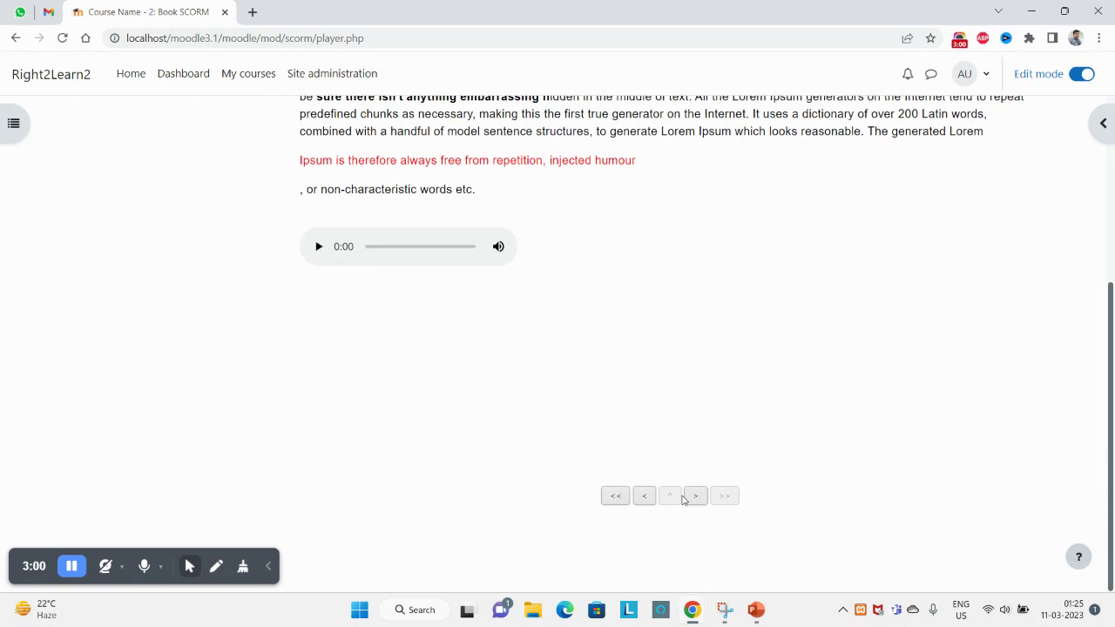
left_click(695, 497)
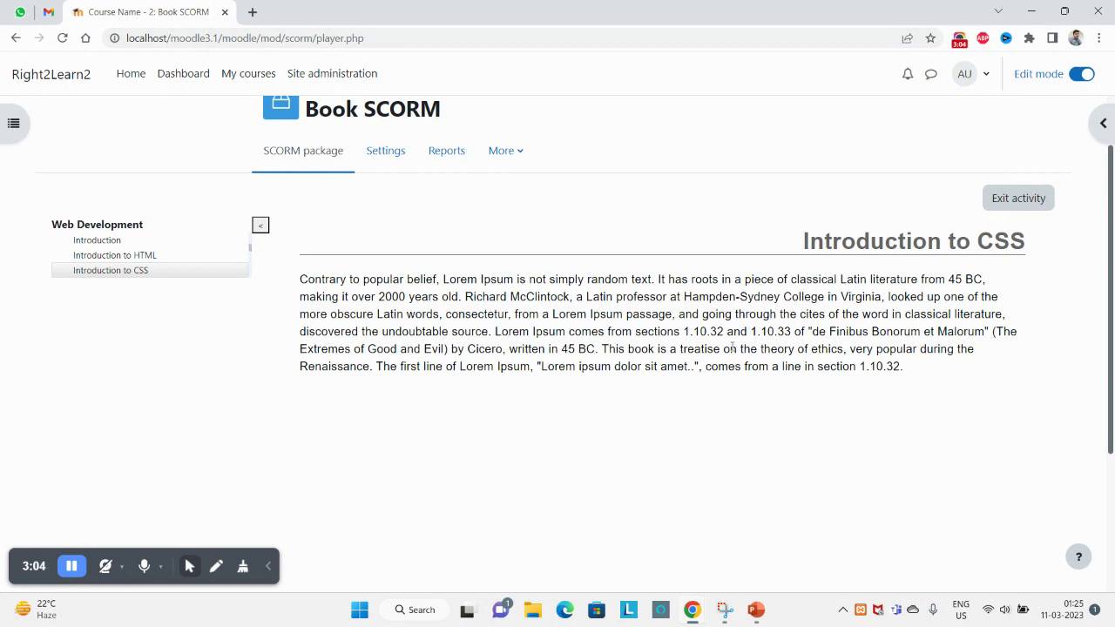
scroll(673, 297, "down", 1)
scroll(627, 333, "down", 2)
left_click(644, 496)
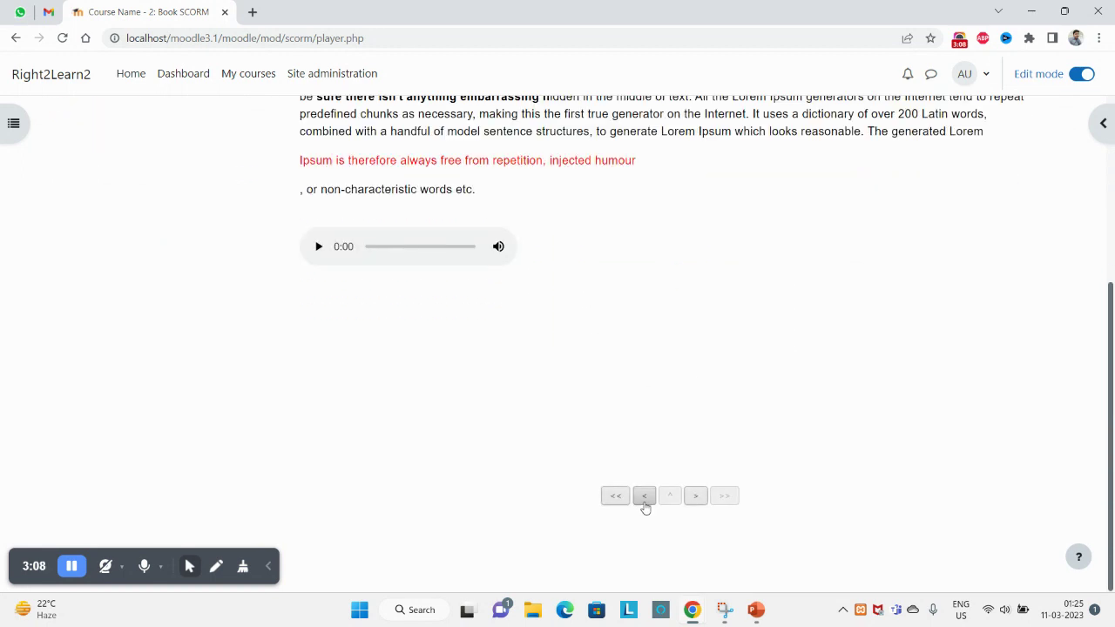
left_click(644, 496)
left_click(696, 569)
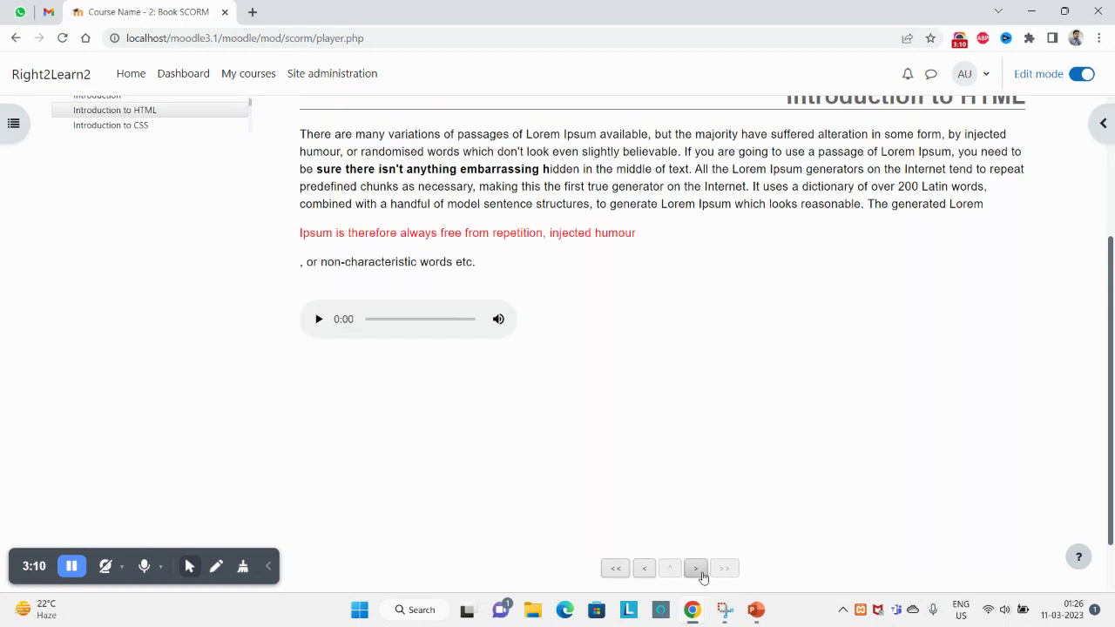
left_click(696, 569)
scroll(316, 346, "up", 3)
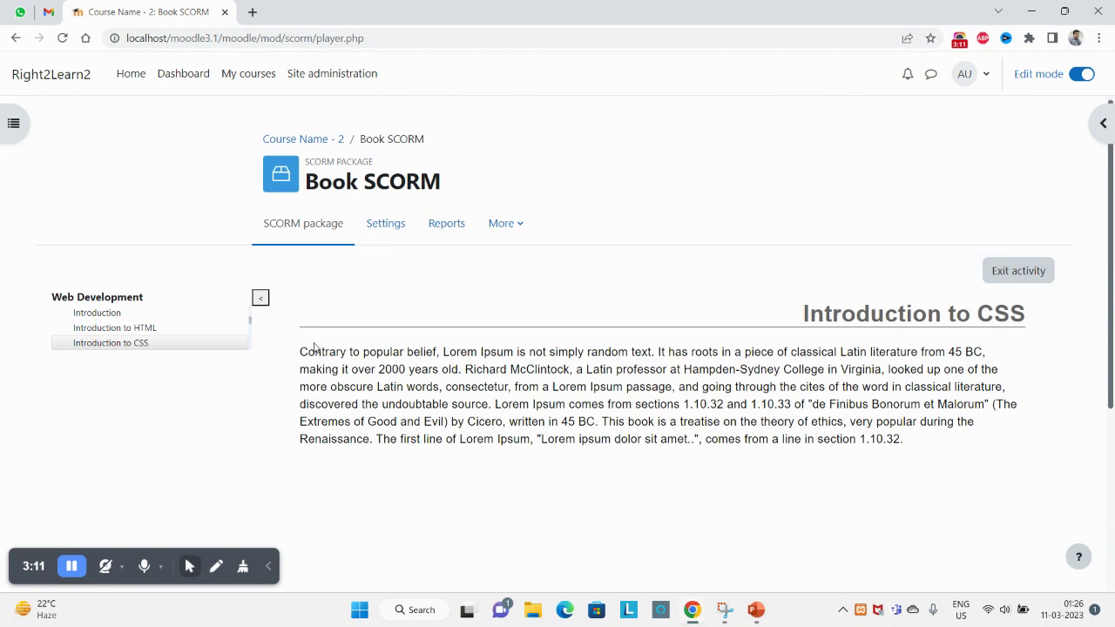
Jump between Introduction, Introduction to HTML and Introduction to CSS from the TOC, ending on Introduction
left_click(87, 316)
left_click(99, 331)
left_click(94, 316)
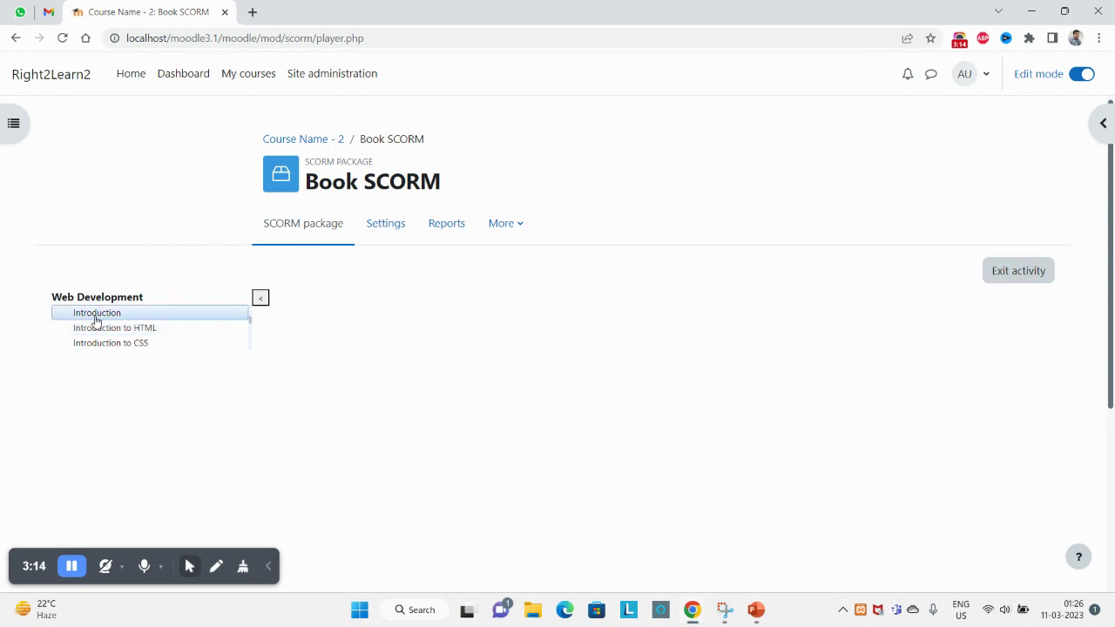
left_click(94, 331)
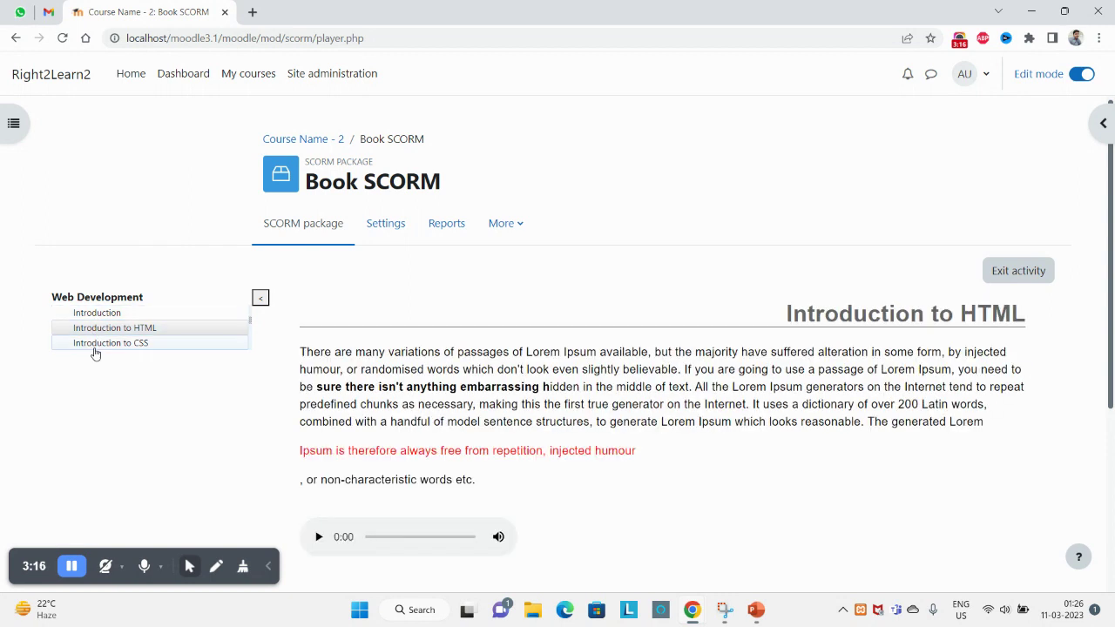
left_click(96, 345)
left_click(104, 327)
left_click(103, 314)
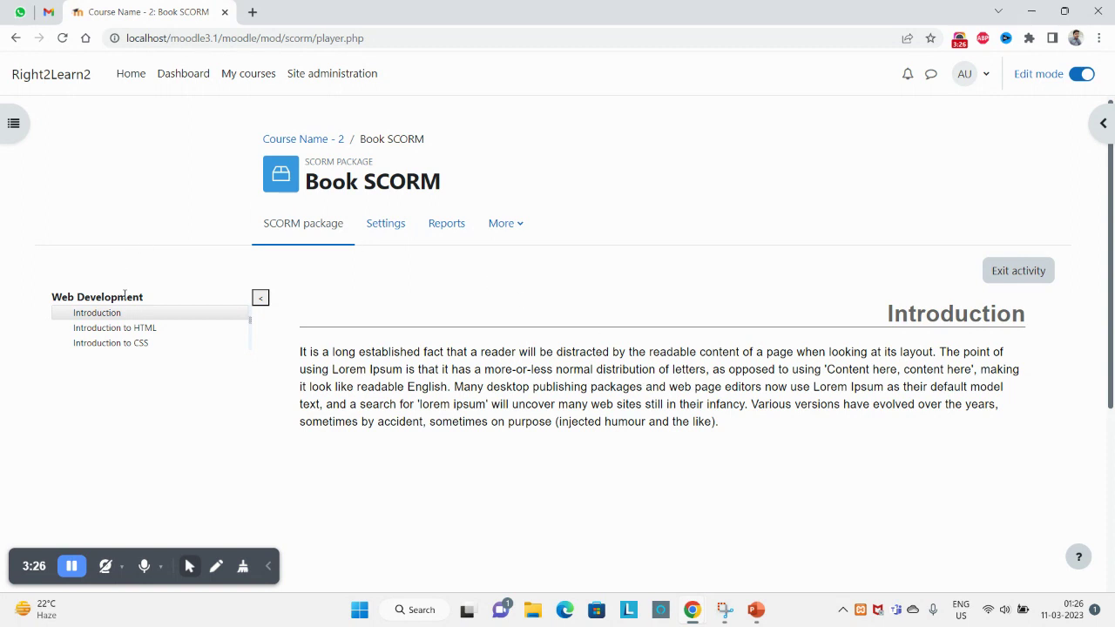
From the TOC, open Introduction to HTML, then Introduction to CSS, then return to Introduction
left_click(119, 329)
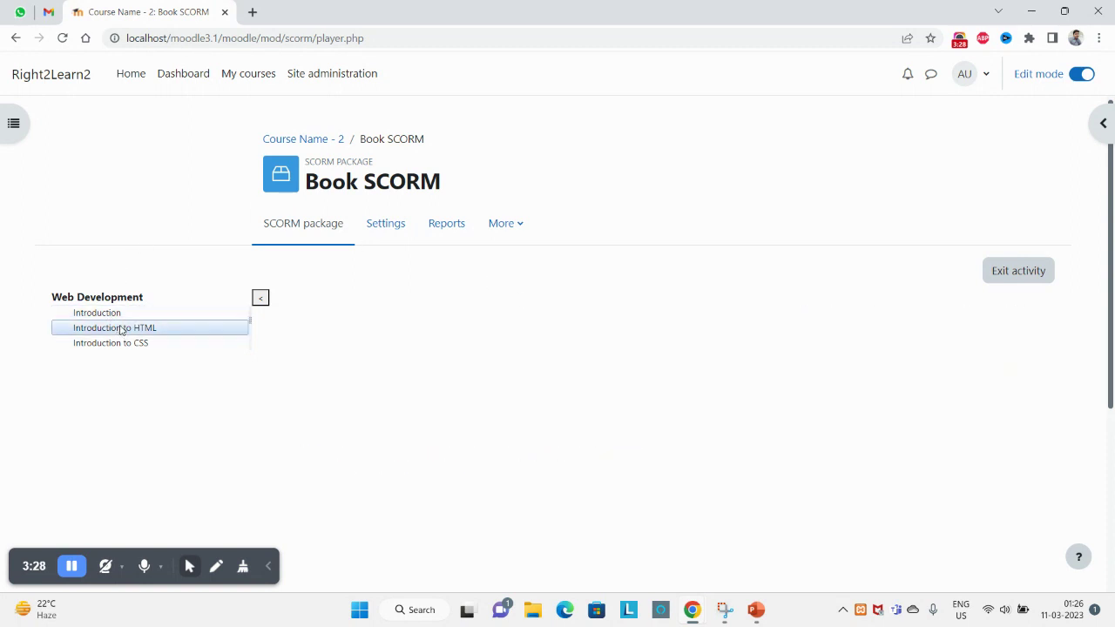
left_click(121, 341)
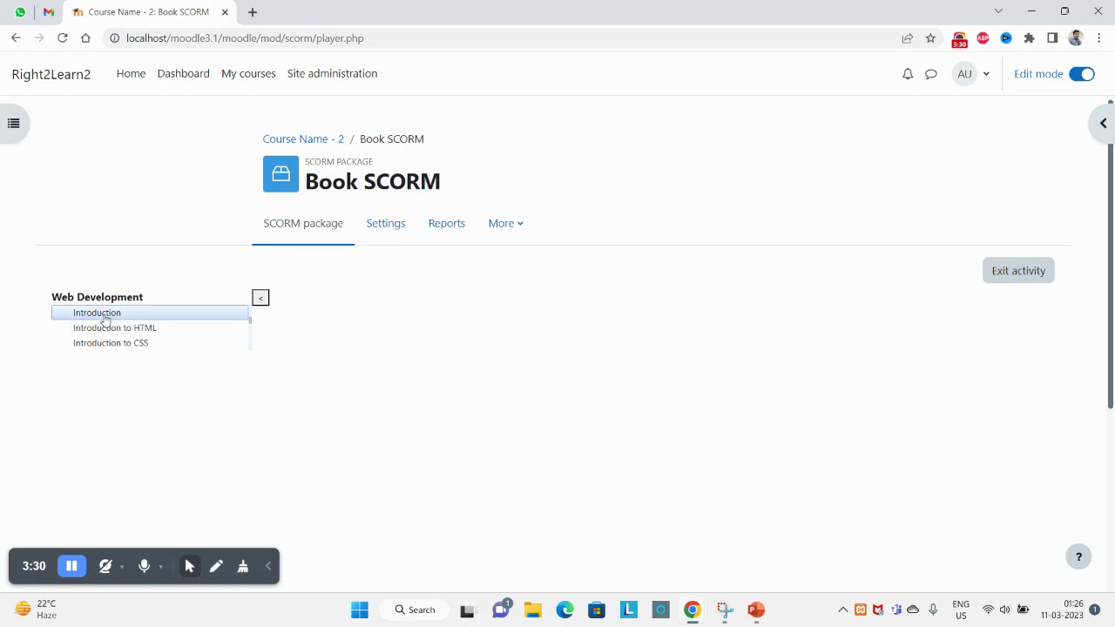
left_click(98, 314)
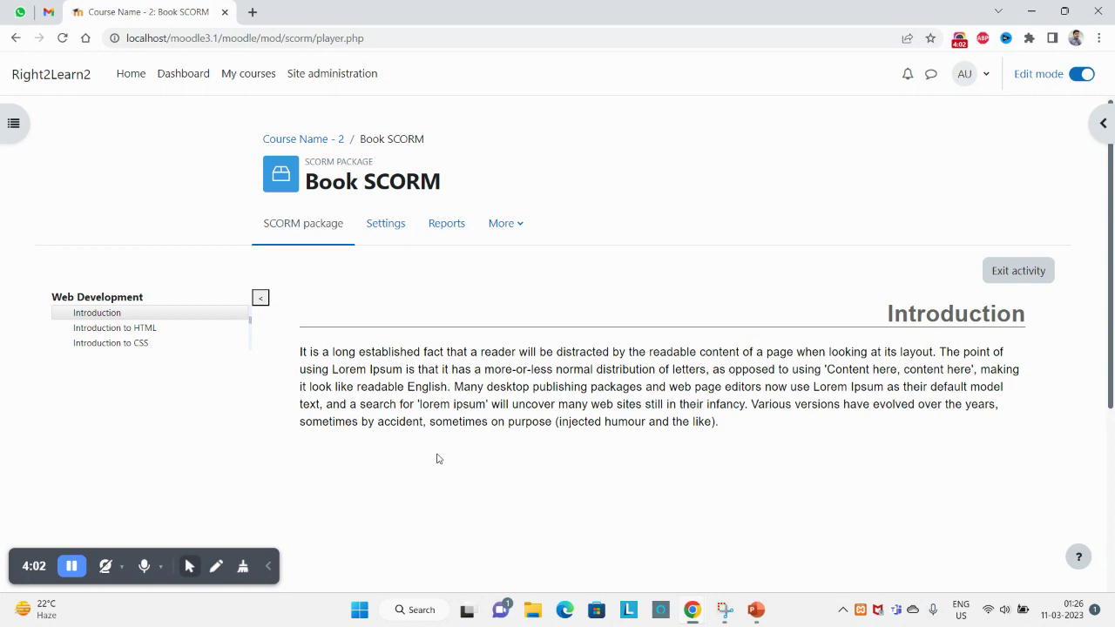
scroll(438, 458, "down", 2)
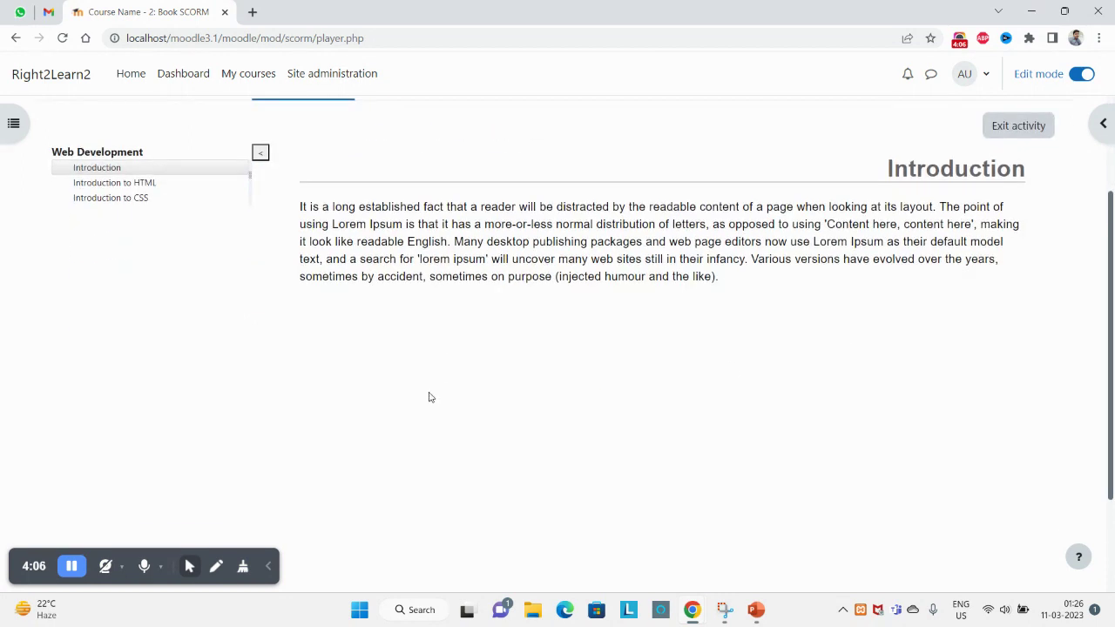
Open Introduction to CSS, Introduction, Introduction to HTML, then Introduction to CSS from the TOC
scroll(865, 418, "down", 2)
scroll(841, 418, "up", 4)
scroll(842, 418, "down", 2)
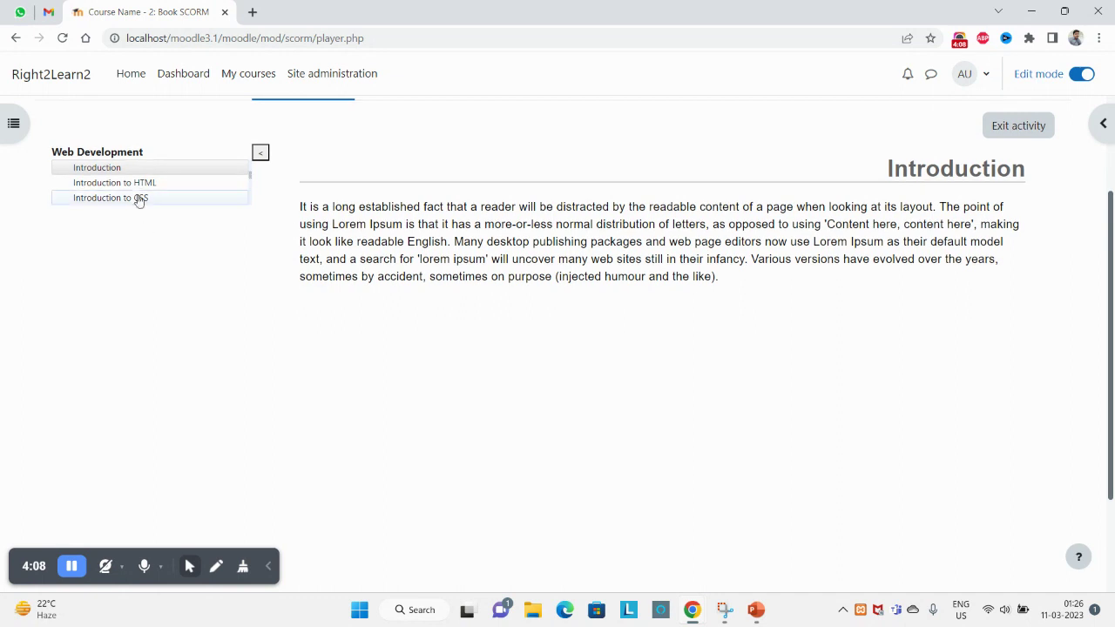
left_click(134, 199)
scroll(138, 291, "up", 2)
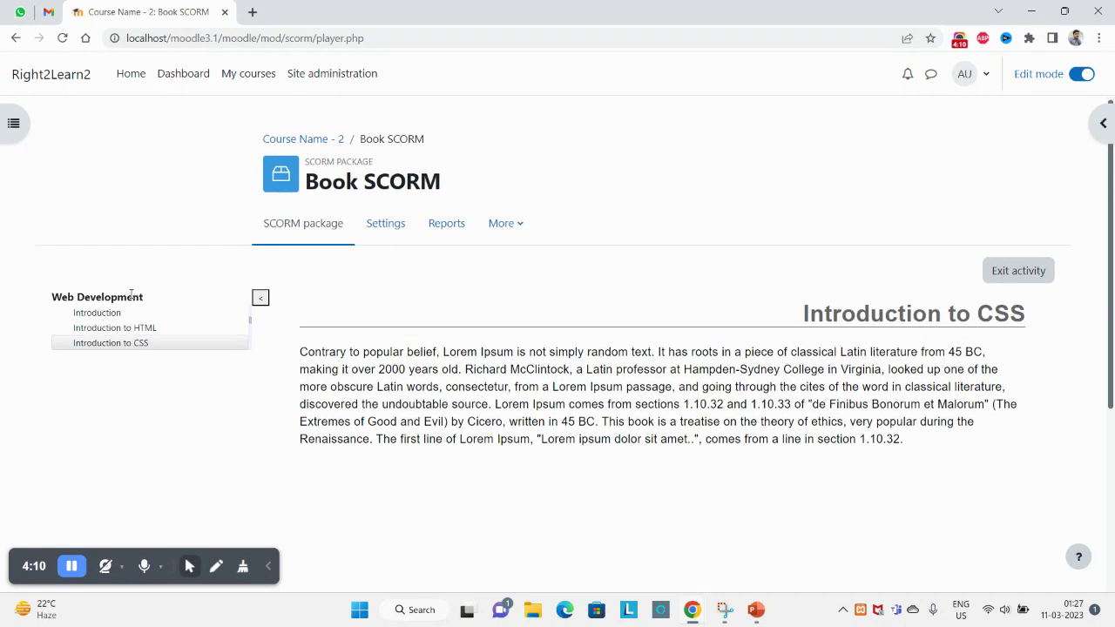
left_click(104, 314)
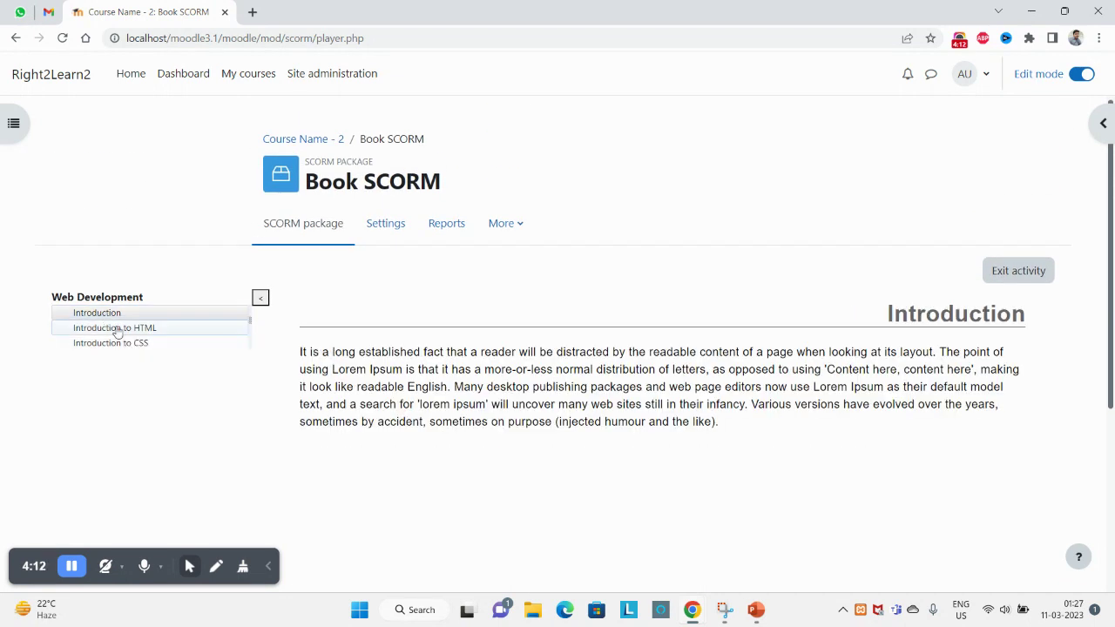
left_click(118, 329)
left_click(120, 343)
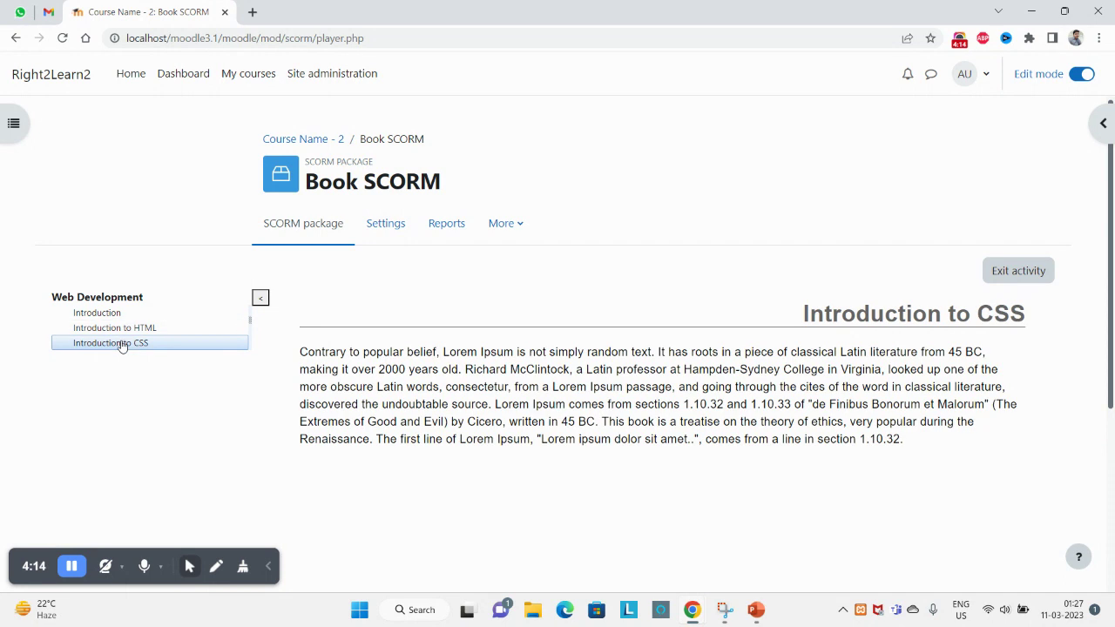